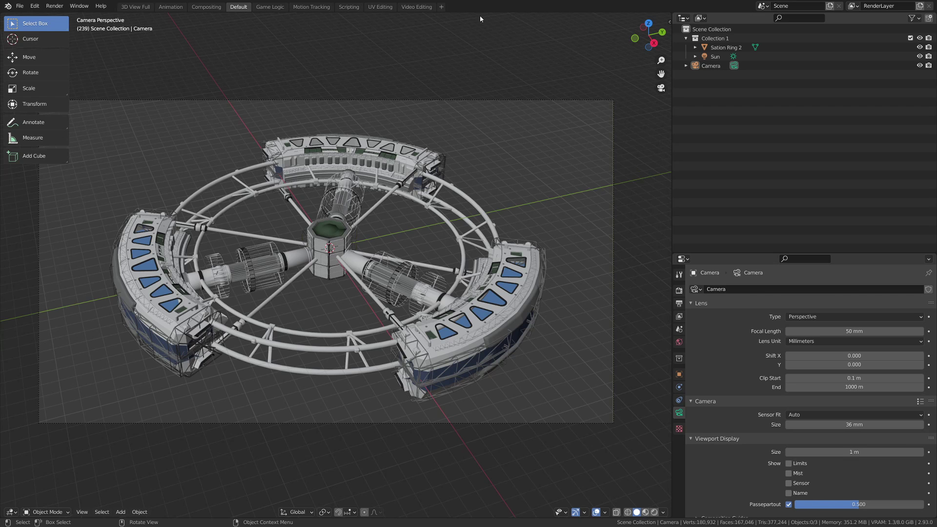
Add a Grease Pencil Stroke object to the scene.
{"action": "key", "text": "shift+a"}
{"action": "mouse_move", "coordinate": [299, 172]}
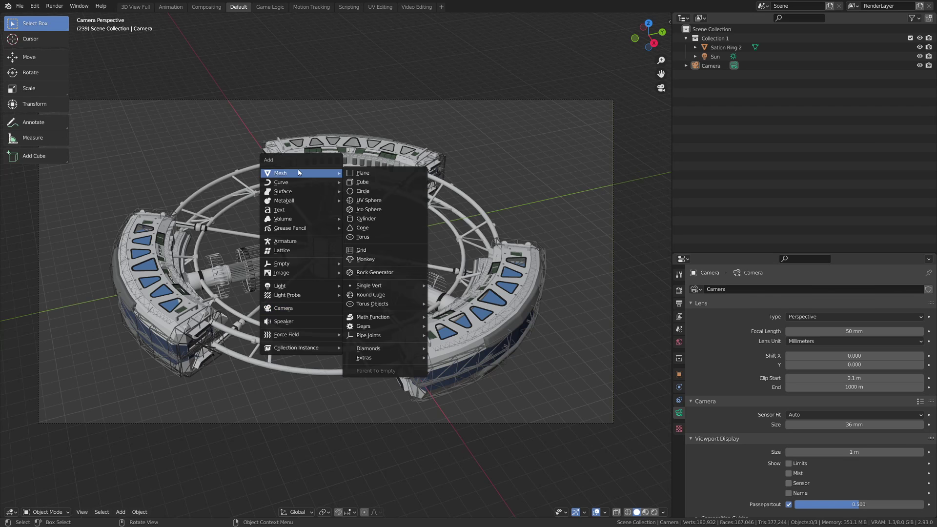
{"action": "mouse_move", "coordinate": [293, 228]}
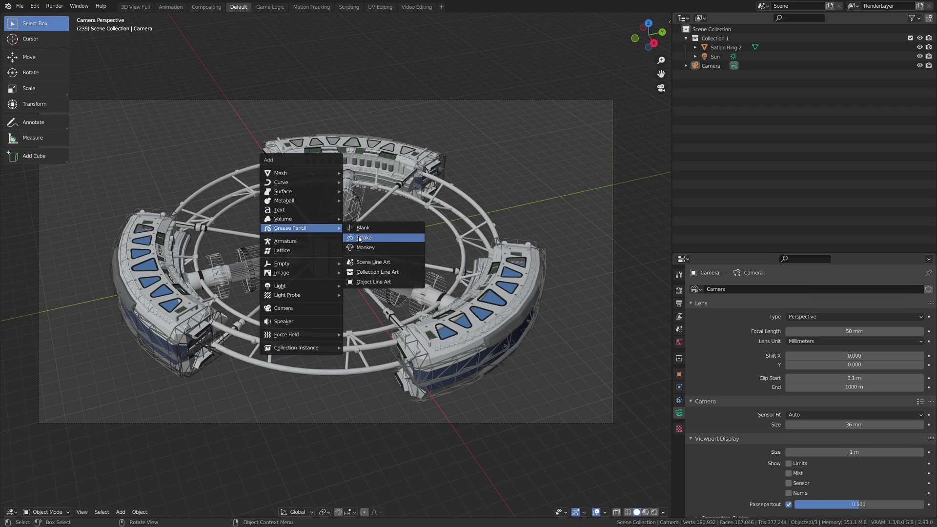
{"action": "left_click", "coordinate": [360, 239]}
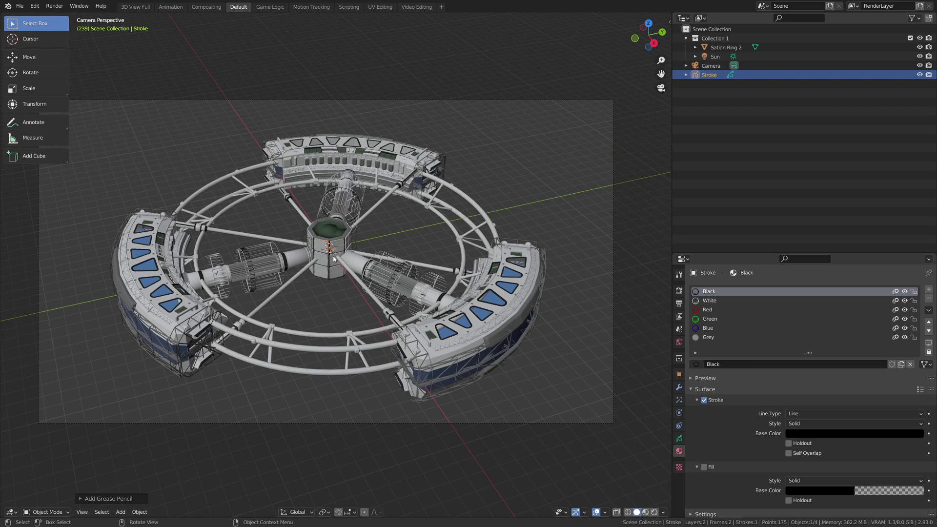
Delete all points of the new Stroke object in Edit Mode, then return to Object Mode.
{"action": "key", "text": "ctrl+Tab"}
{"action": "left_click", "coordinate": [358, 255]}
{"action": "key", "text": "x"}
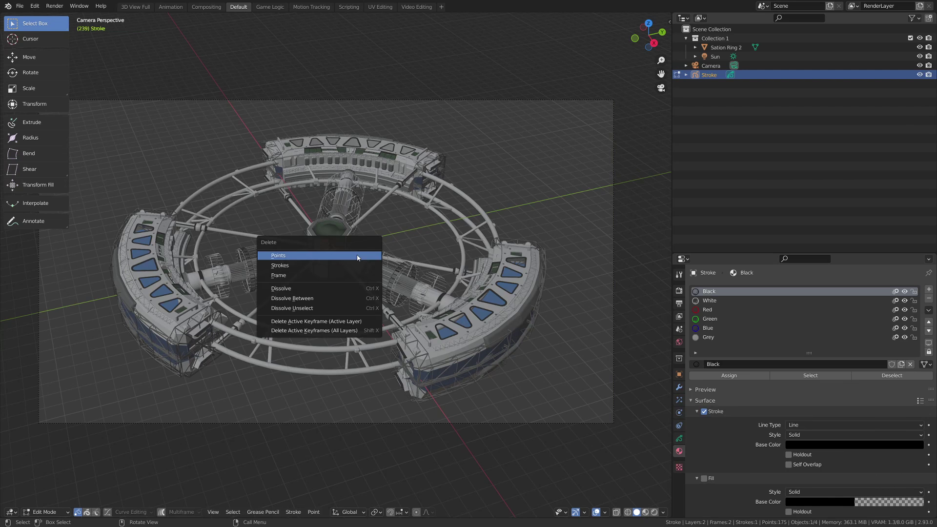
{"action": "left_click", "coordinate": [358, 255]}
{"action": "key", "text": "ctrl+Tab"}
{"action": "left_click", "coordinate": [464, 210]}
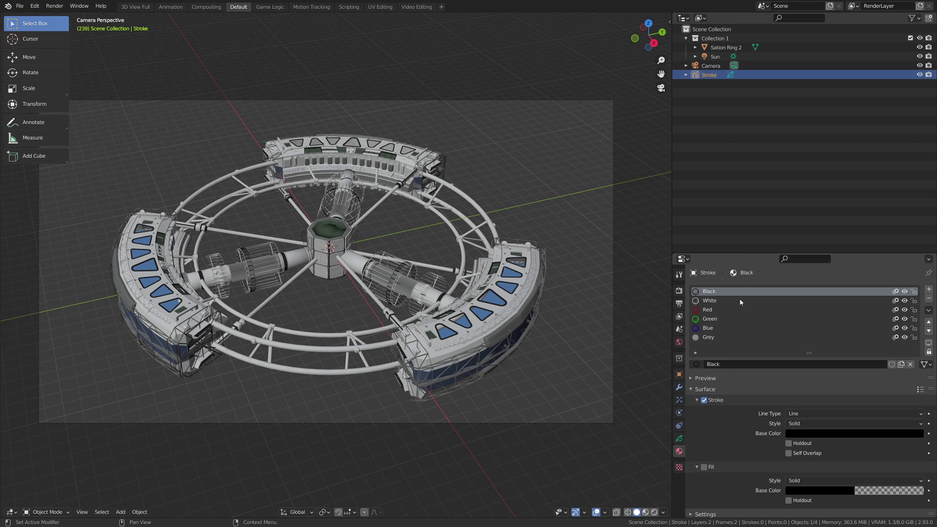
Add a Line Art modifier to the Stroke object and set its source type to Object.
{"action": "left_click", "coordinate": [679, 387]}
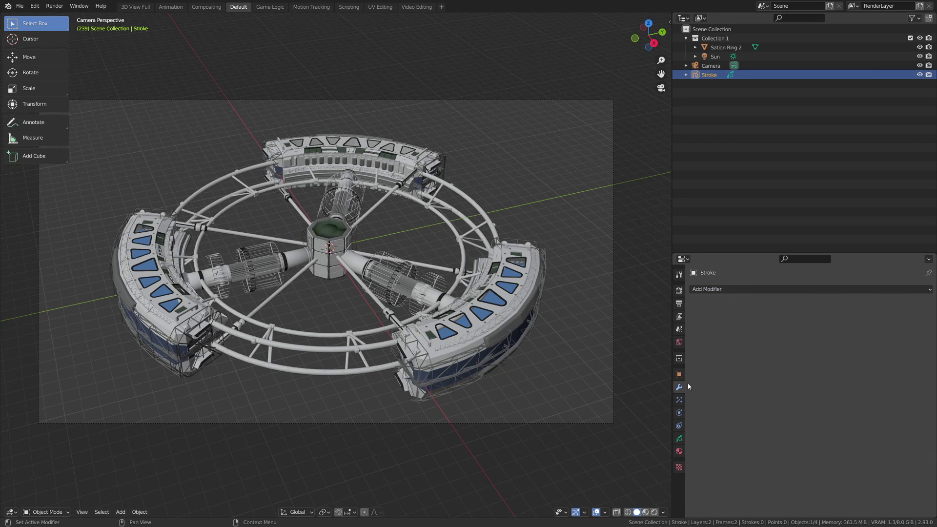
{"action": "left_click", "coordinate": [710, 290]}
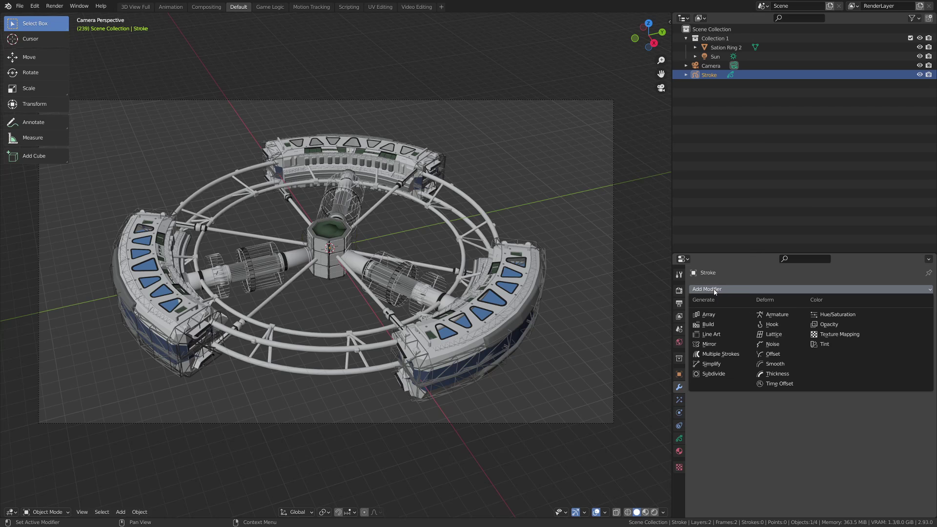
{"action": "left_click", "coordinate": [717, 337]}
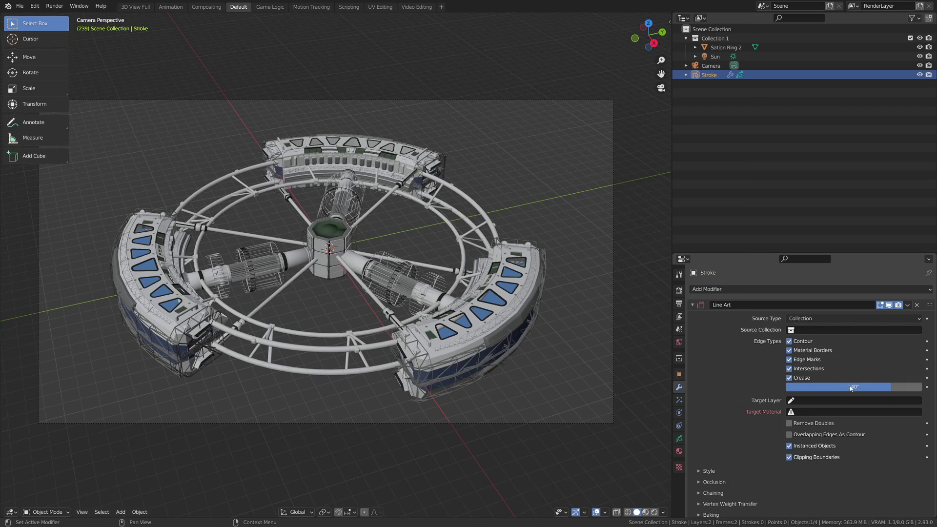
{"action": "left_click", "coordinate": [808, 319]}
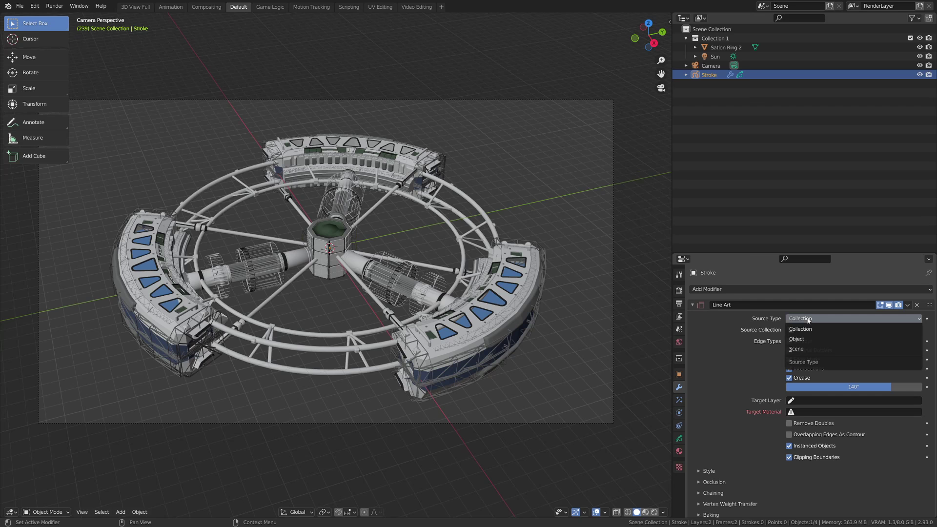
{"action": "left_click", "coordinate": [804, 339]}
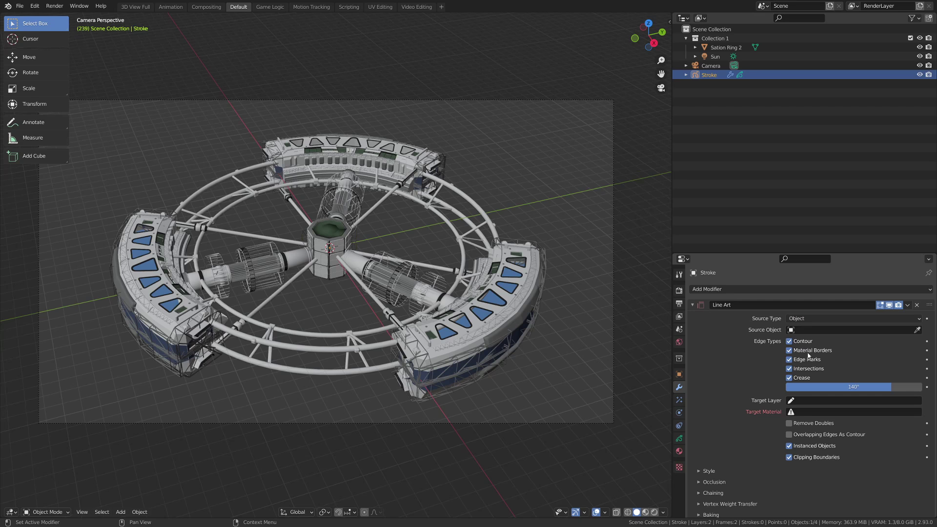
Set the Line Art modifier's target layer to Lines, target material to White and source object to Sation Ring 2.
{"action": "left_click", "coordinate": [801, 401]}
{"action": "left_click", "coordinate": [803, 424]}
{"action": "left_click", "coordinate": [807, 413]}
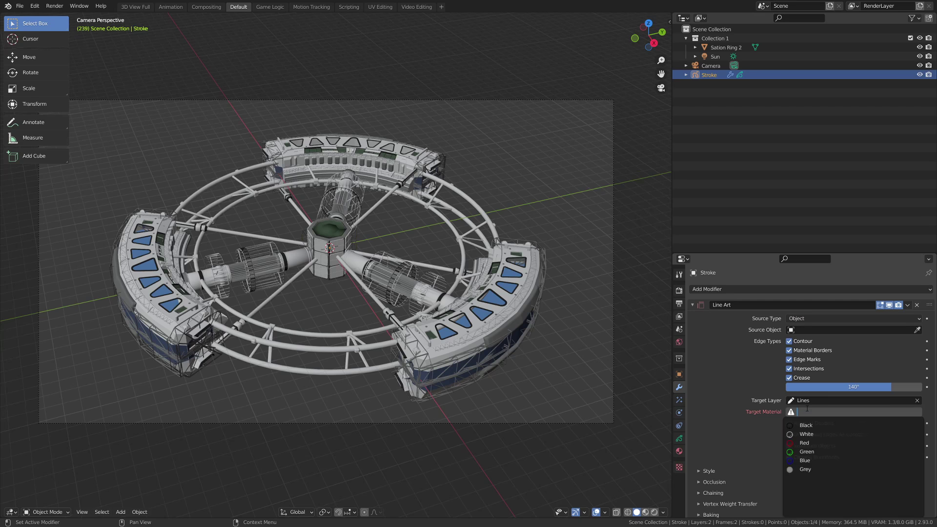
{"action": "left_click", "coordinate": [808, 434]}
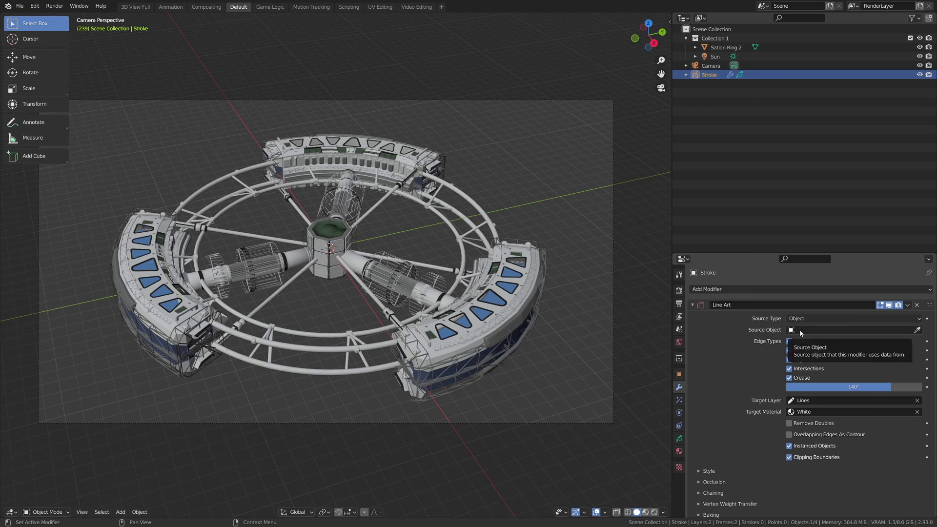
{"action": "left_click", "coordinate": [817, 330]}
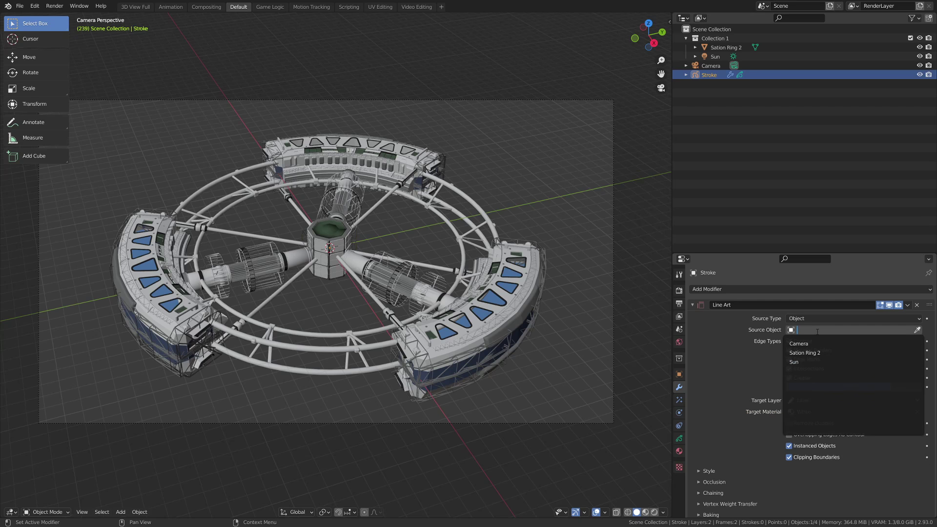
{"action": "left_click", "coordinate": [812, 357]}
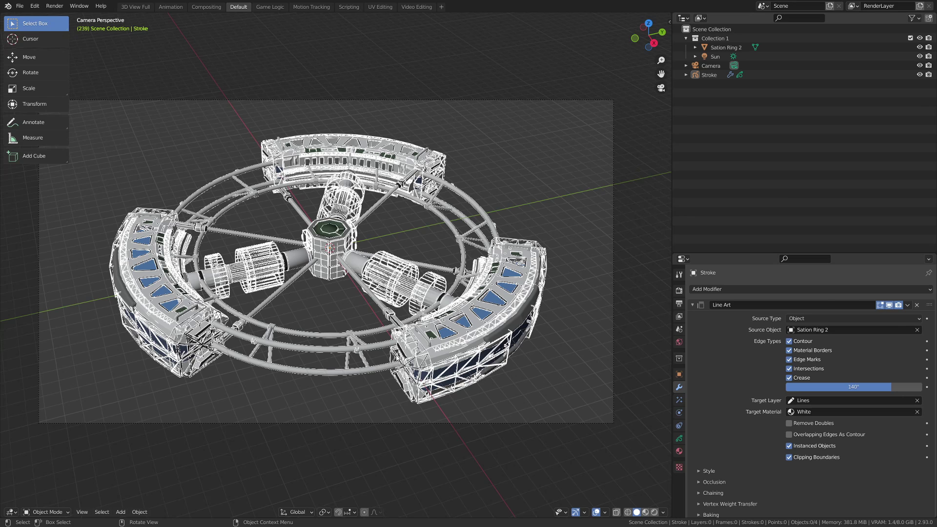
Collapse the Stroke object's Line Art modifier and turn off its display in the viewport.
{"action": "left_click", "coordinate": [441, 345]}
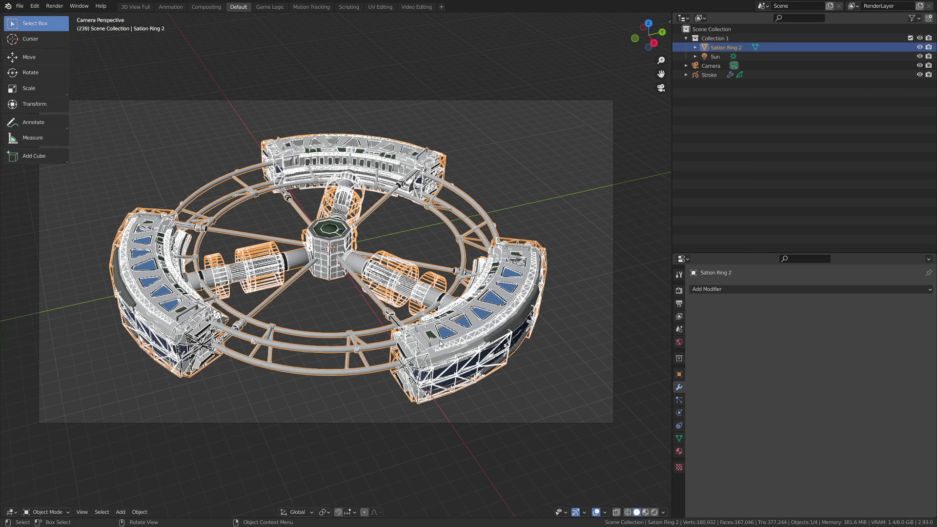
{"action": "left_click", "coordinate": [679, 452]}
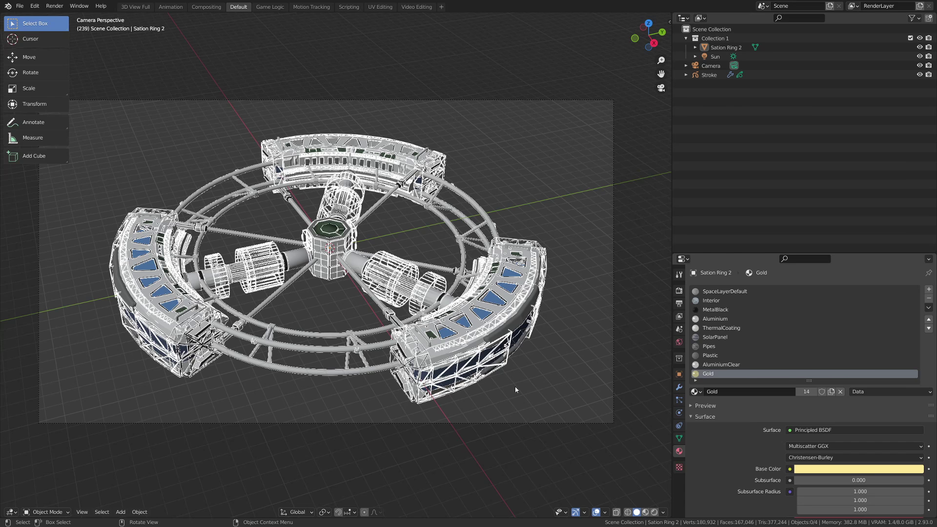
{"action": "left_click", "coordinate": [679, 387]}
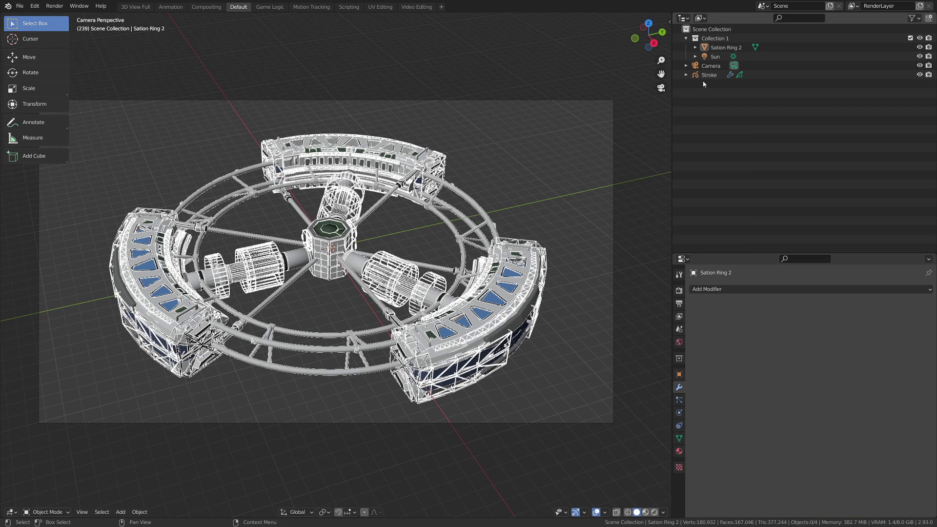
{"action": "left_click", "coordinate": [715, 75]}
{"action": "left_click", "coordinate": [693, 305]}
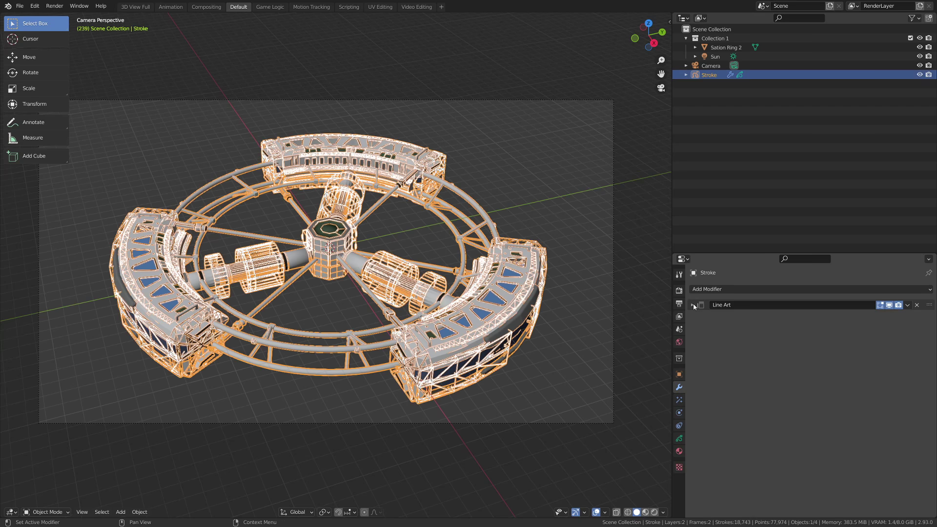
{"action": "left_click", "coordinate": [889, 306]}
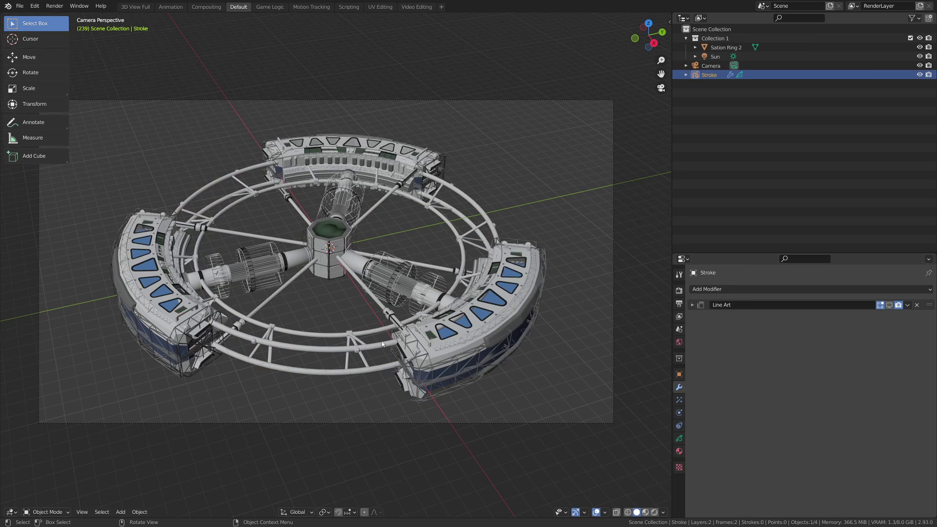
Remove all material slots from the Sation Ring 2 object.
{"action": "left_click", "coordinate": [726, 47]}
{"action": "left_click", "coordinate": [683, 453]}
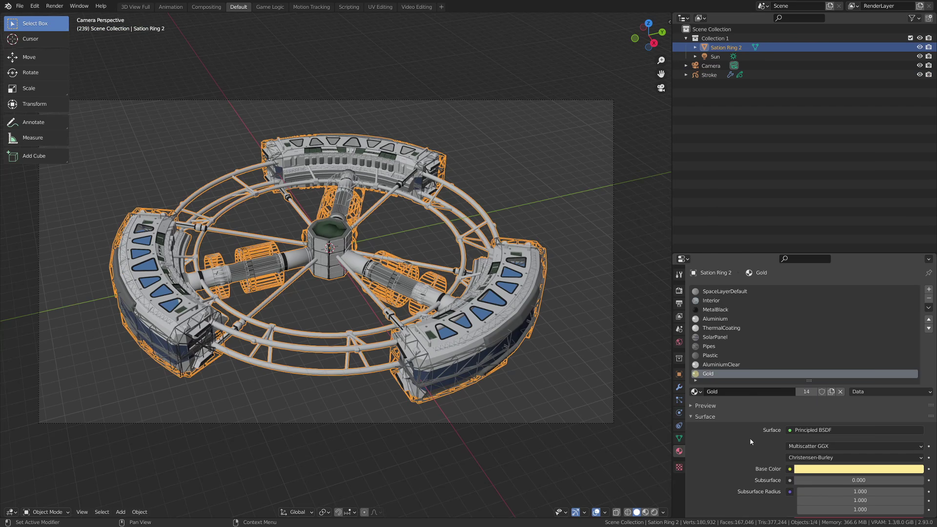
{"action": "left_click", "coordinate": [930, 300]}
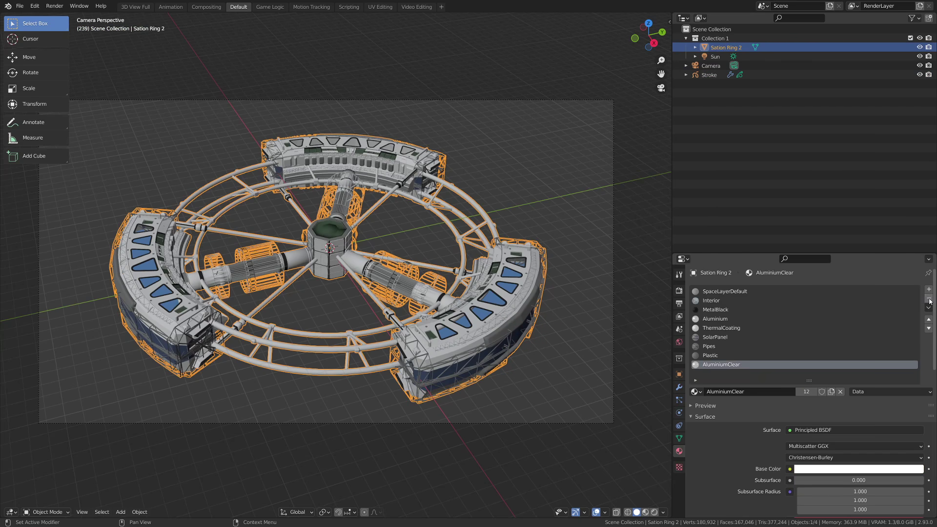
{"action": "left_click", "coordinate": [930, 300]}
{"action": "left_click", "coordinate": [929, 299]}
{"action": "left_click", "coordinate": [930, 300]}
{"action": "left_click", "coordinate": [929, 300]}
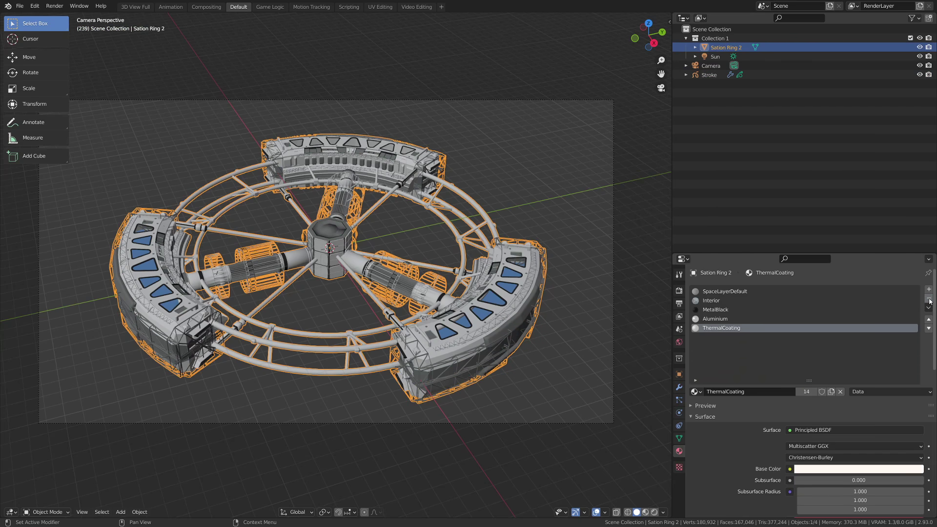
{"action": "left_click", "coordinate": [929, 300]}
{"action": "left_click", "coordinate": [930, 300]}
{"action": "left_click", "coordinate": [929, 299]}
{"action": "left_click", "coordinate": [929, 300]}
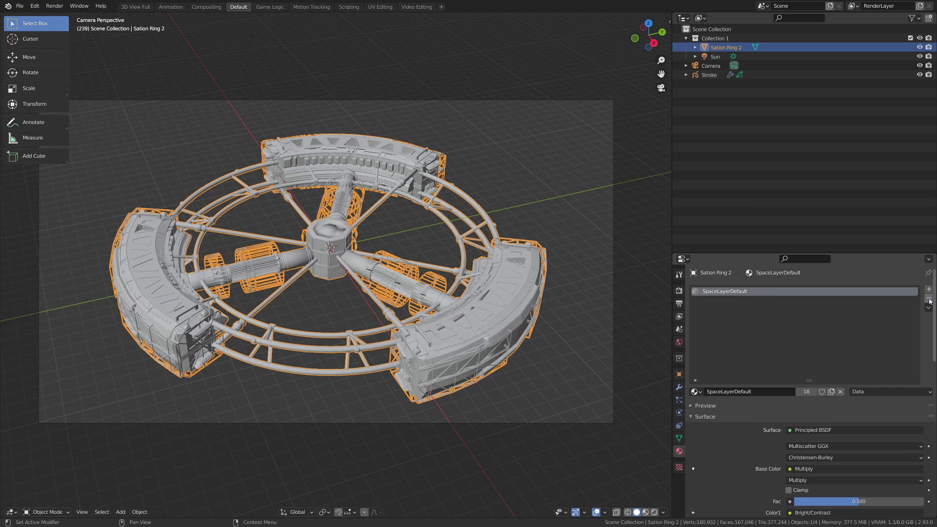
{"action": "left_click", "coordinate": [930, 300]}
Create a new material in a fresh slot on Sation Ring 2 and name it Blue.
{"action": "left_click", "coordinate": [929, 289]}
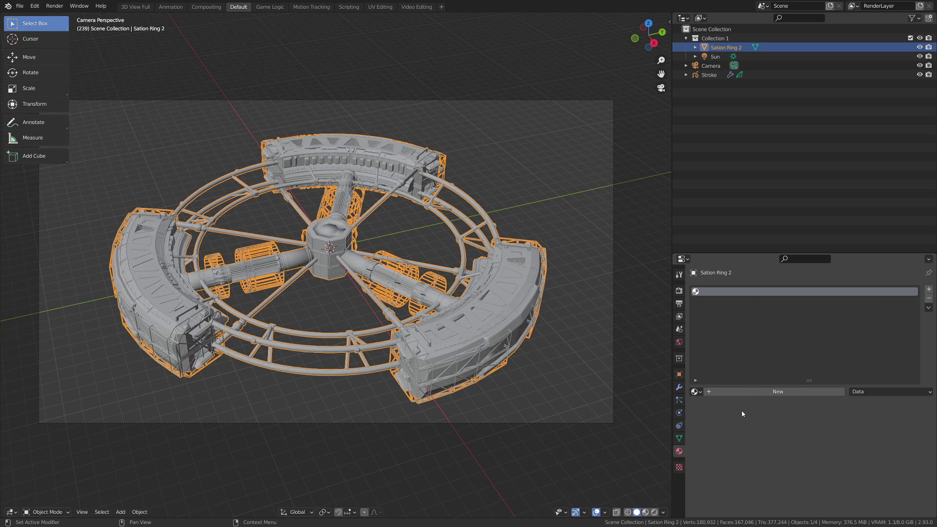
{"action": "left_click", "coordinate": [767, 392]}
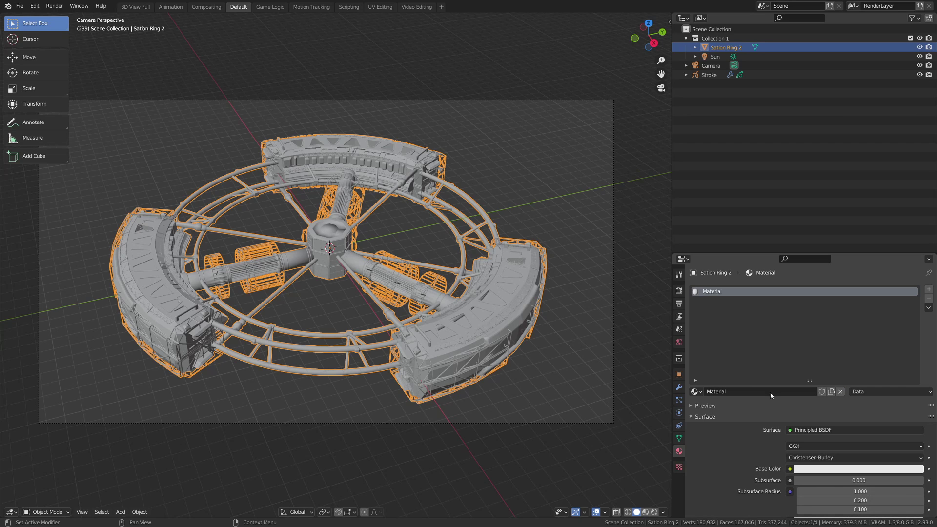
{"action": "double_click", "coordinate": [771, 391]}
{"action": "type", "text": "Blue"}
{"action": "key", "text": "Return"}
Change the Blue material's surface to Emission, widen the 3D viewport, and set the emission color to bright blue.
{"action": "left_click", "coordinate": [815, 431]}
{"action": "left_click", "coordinate": [803, 252]}
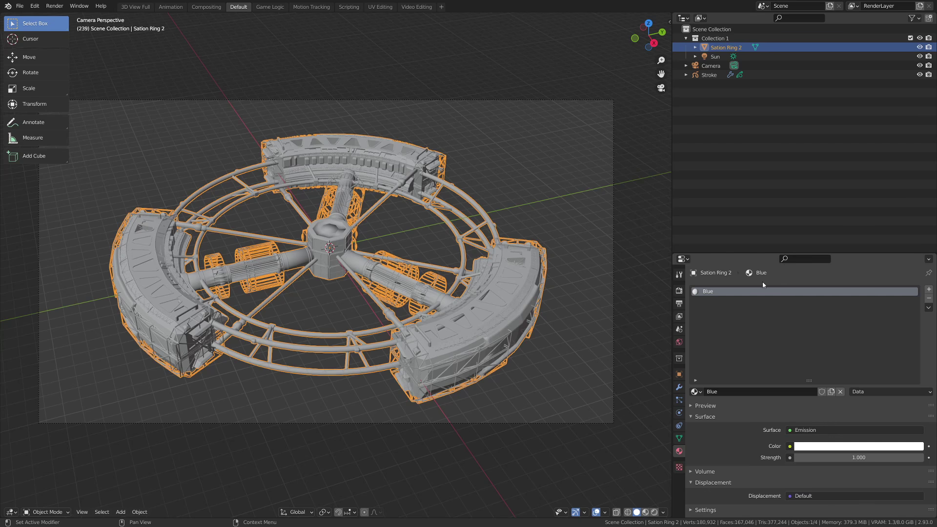
{"action": "left_click_drag", "start_coordinate": [672, 288], "coordinate": [748, 288]}
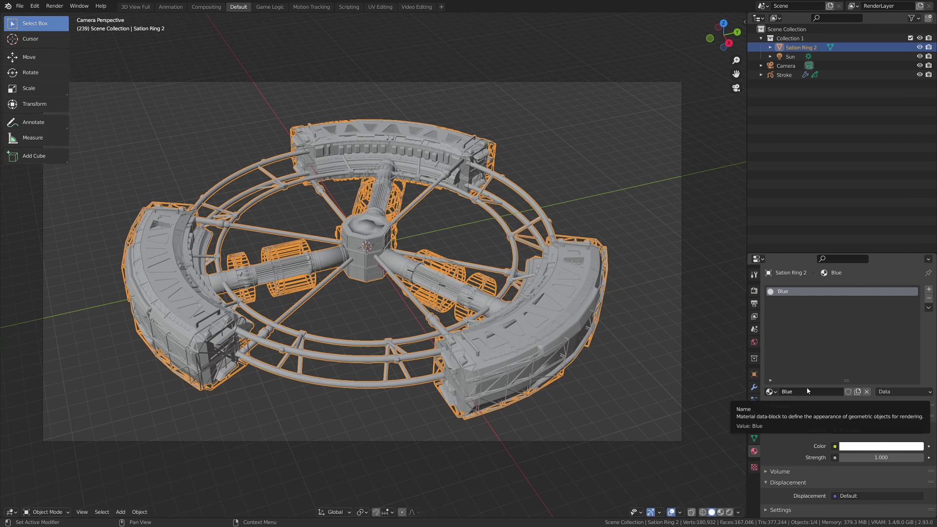
{"action": "left_click", "coordinate": [872, 447]}
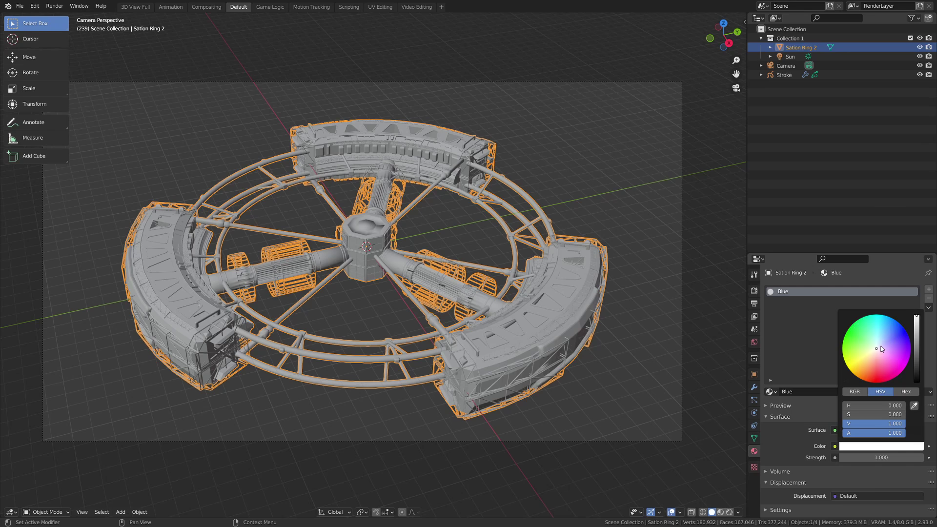
{"action": "left_click_drag", "start_coordinate": [883, 349], "coordinate": [893, 327]}
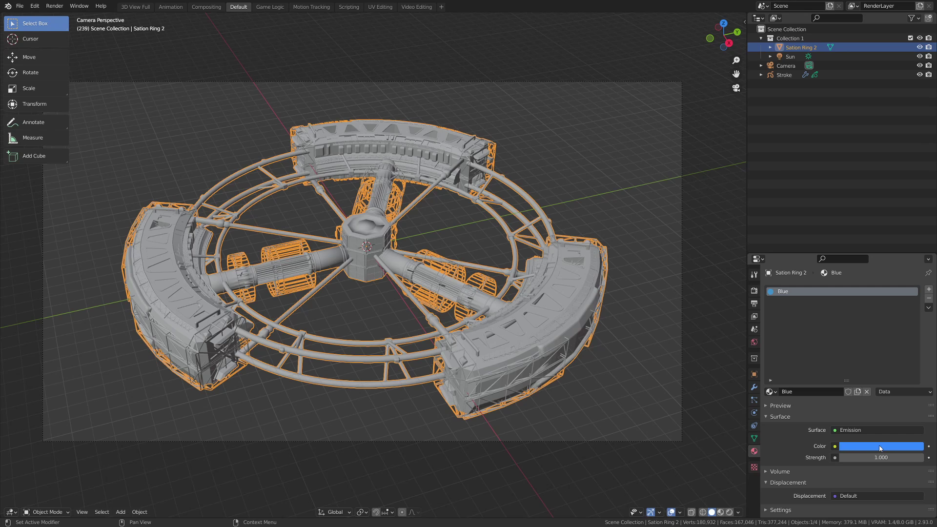
Paste the Blue material's color into the world background color and switch the viewport to Rendered shading.
{"action": "left_click", "coordinate": [754, 342]}
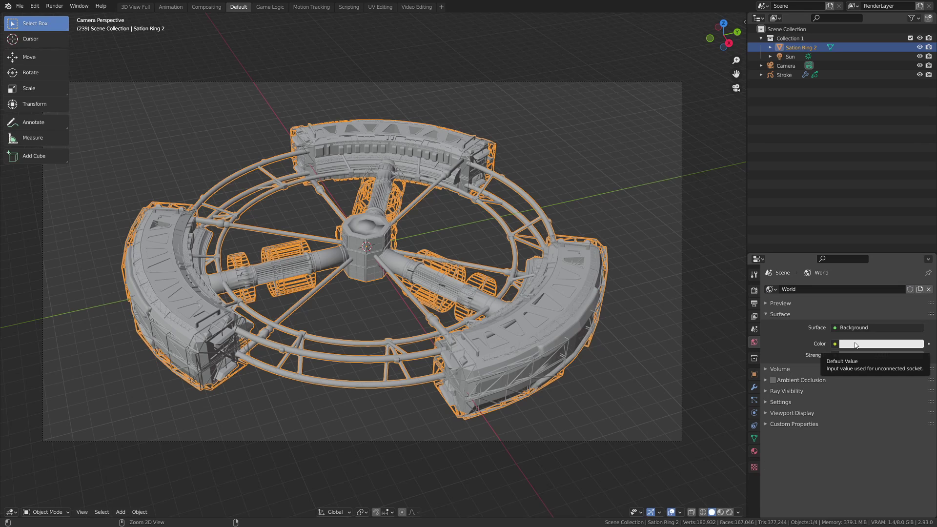
{"action": "key", "text": "ctrl+v"}
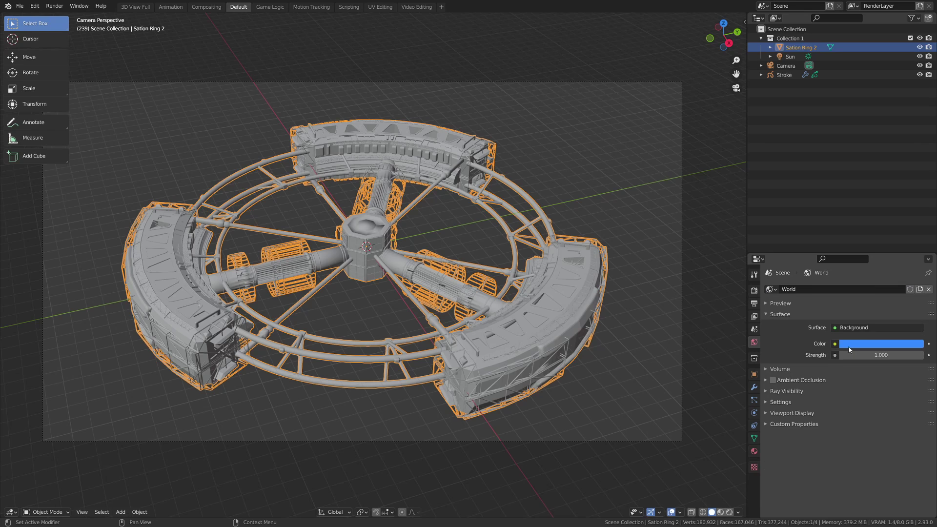
{"action": "left_click", "coordinate": [473, 341]}
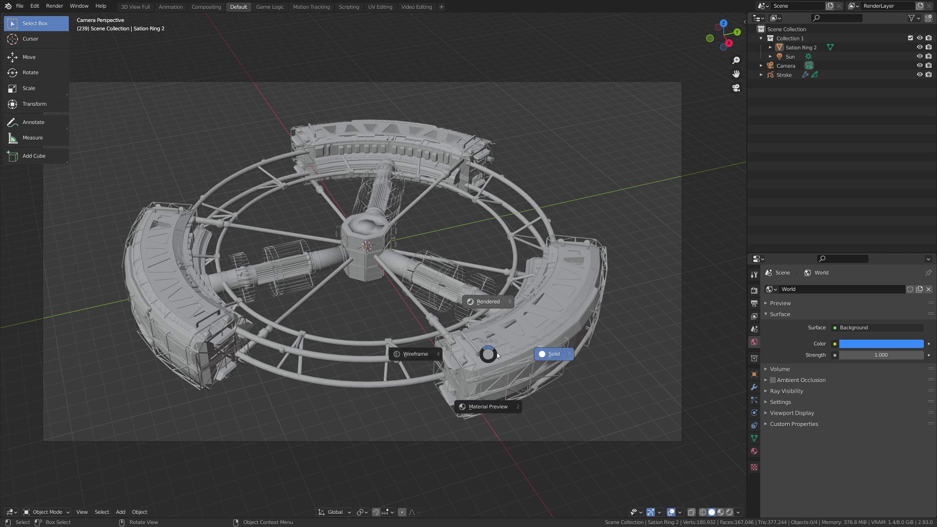
{"action": "left_click", "coordinate": [498, 357]}
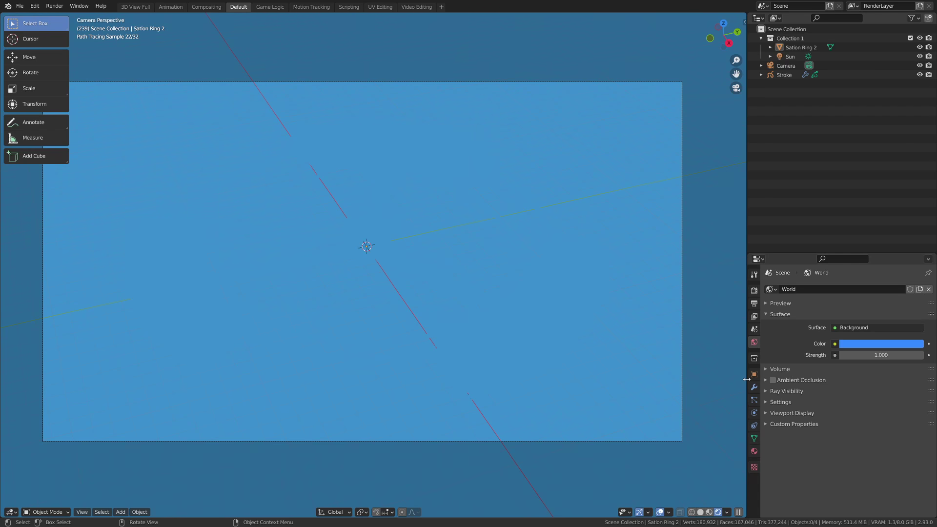
Enable the viewport display of the Stroke object's Line Art modifier.
{"action": "left_click", "coordinate": [784, 75]}
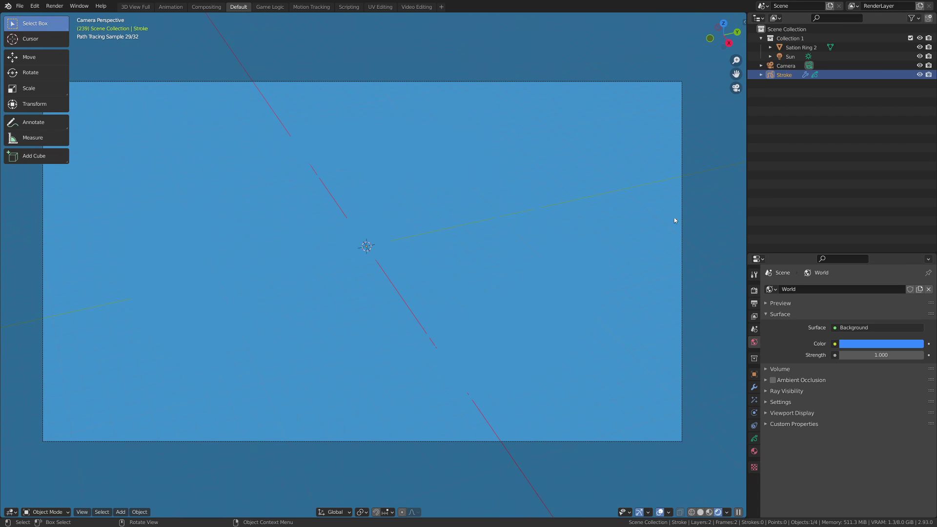
{"action": "left_click", "coordinate": [755, 387]}
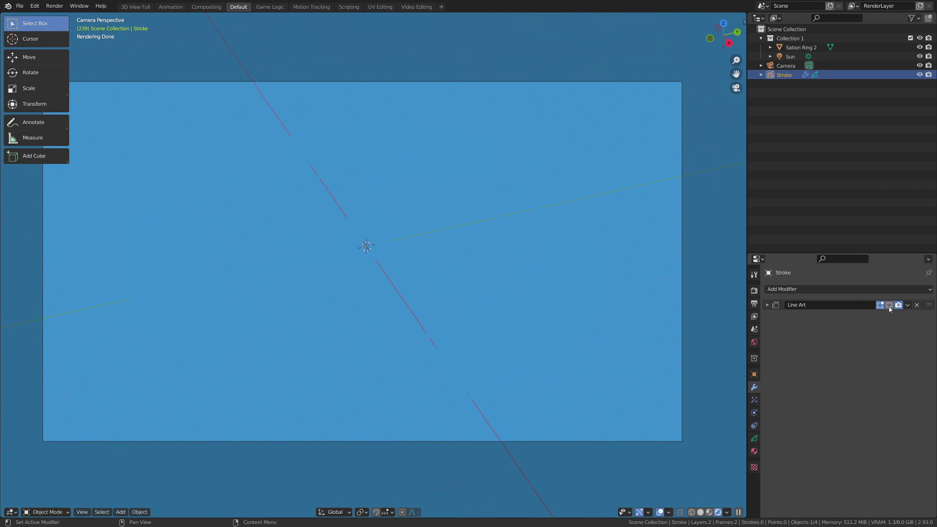
{"action": "left_click", "coordinate": [374, 345]}
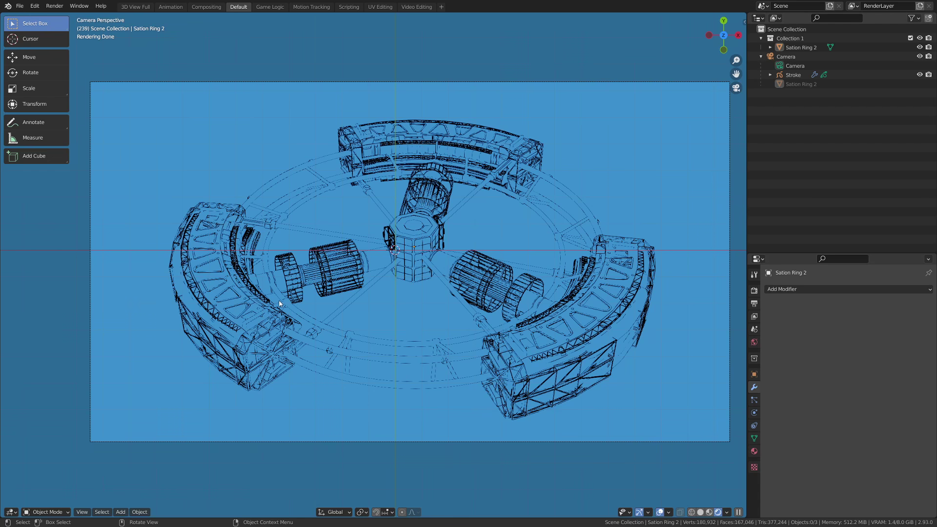
Select the Stroke object's White material, disable Use Lights on its Lines layer, and deselect the object.
{"action": "left_click", "coordinate": [793, 75]}
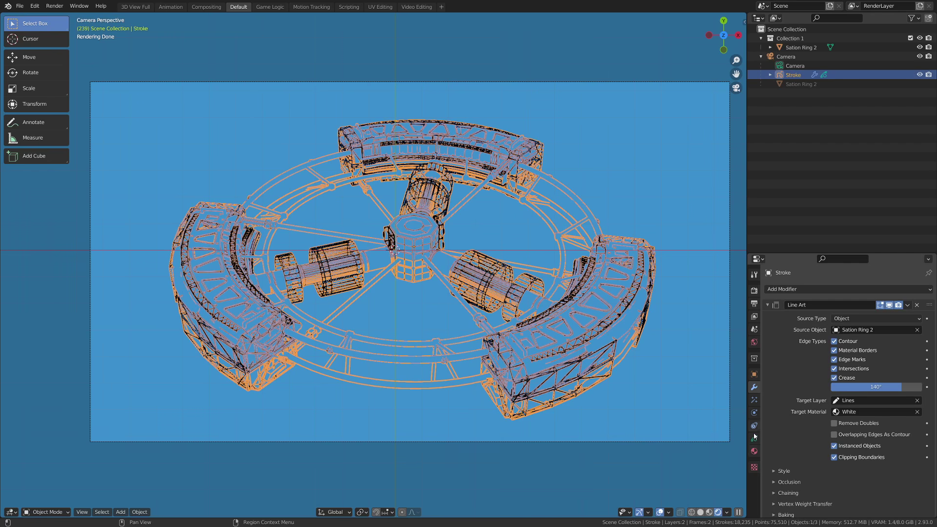
{"action": "left_click", "coordinate": [755, 451]}
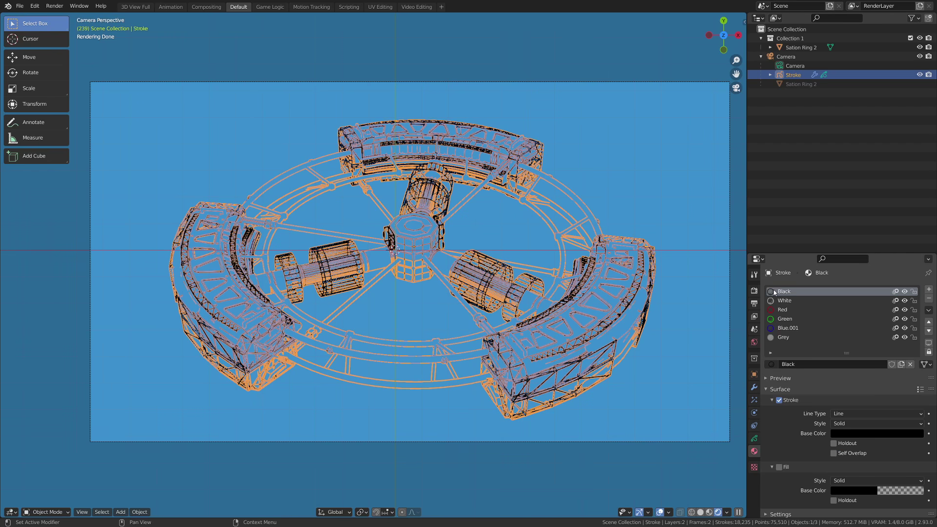
{"action": "left_click", "coordinate": [787, 301]}
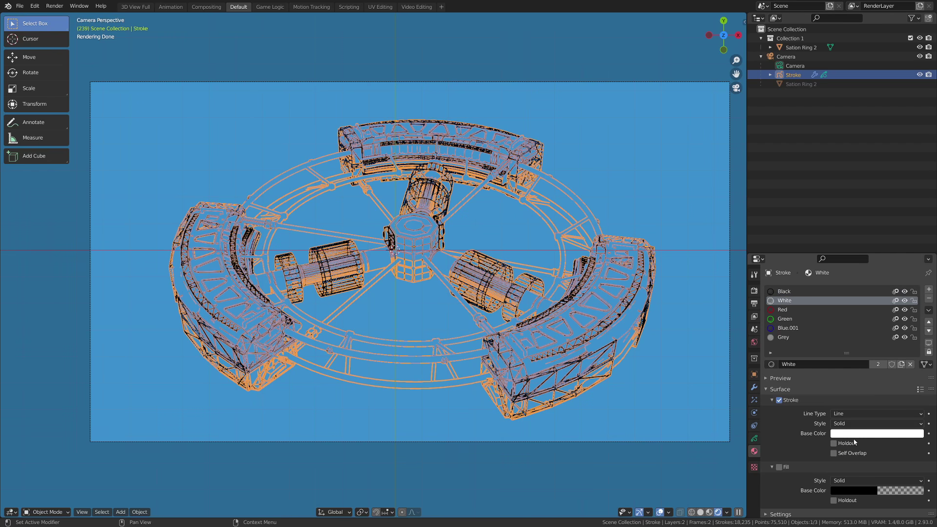
{"action": "scroll", "coordinate": [844, 446], "scroll_direction": "down", "scroll_amount": 1}
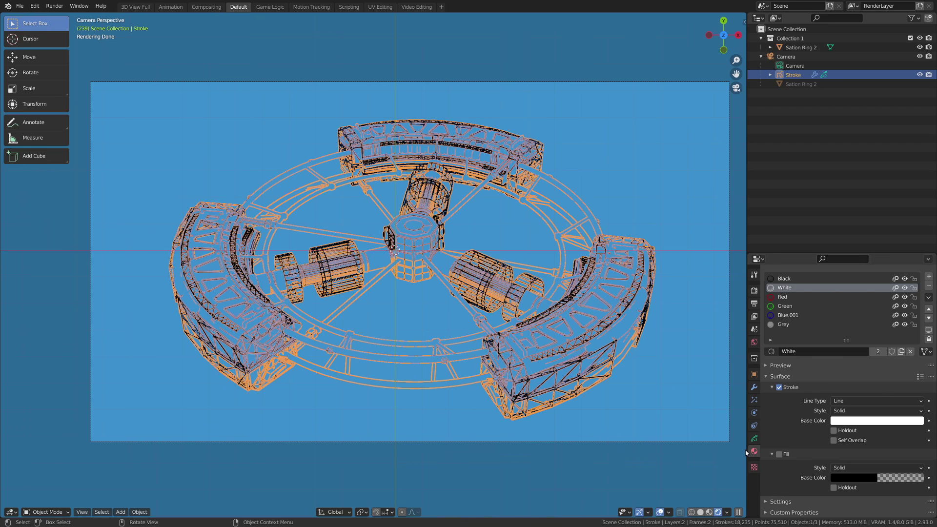
{"action": "left_click", "coordinate": [755, 439]}
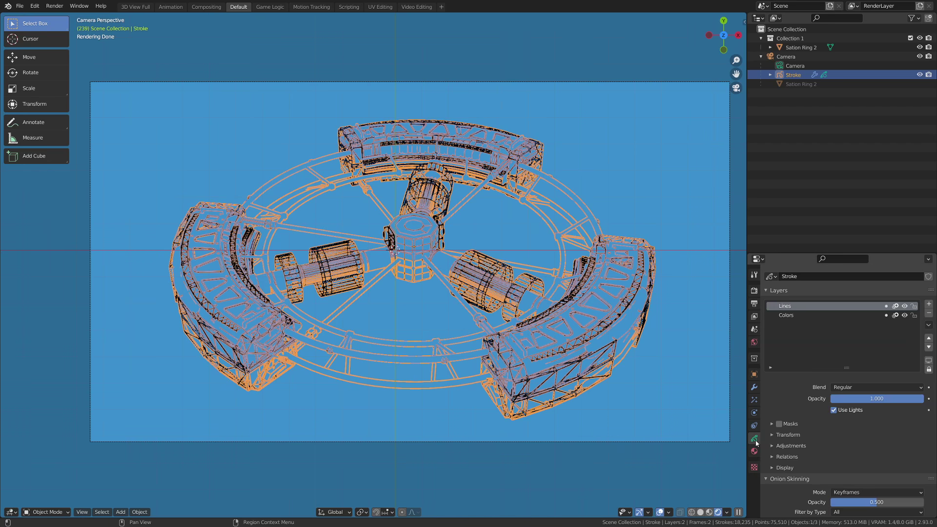
{"action": "left_click", "coordinate": [834, 410]}
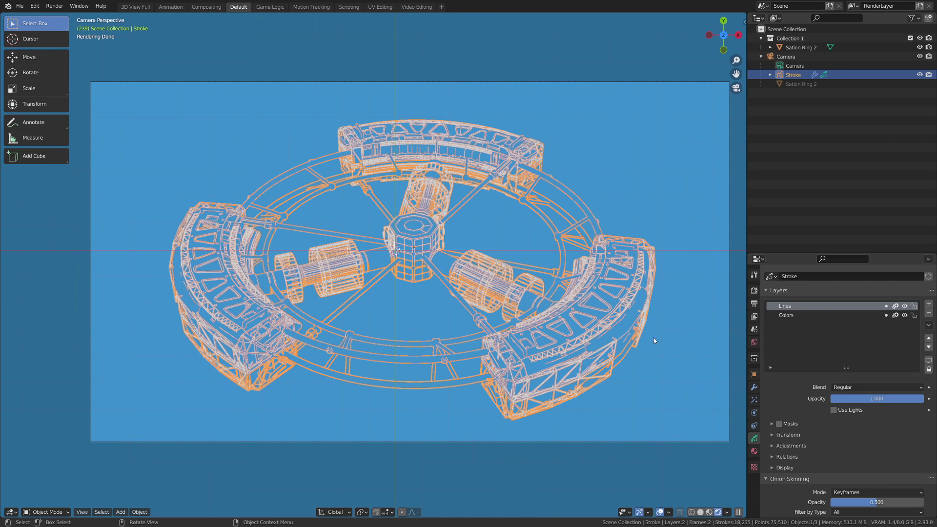
{"action": "left_click", "coordinate": [607, 285]}
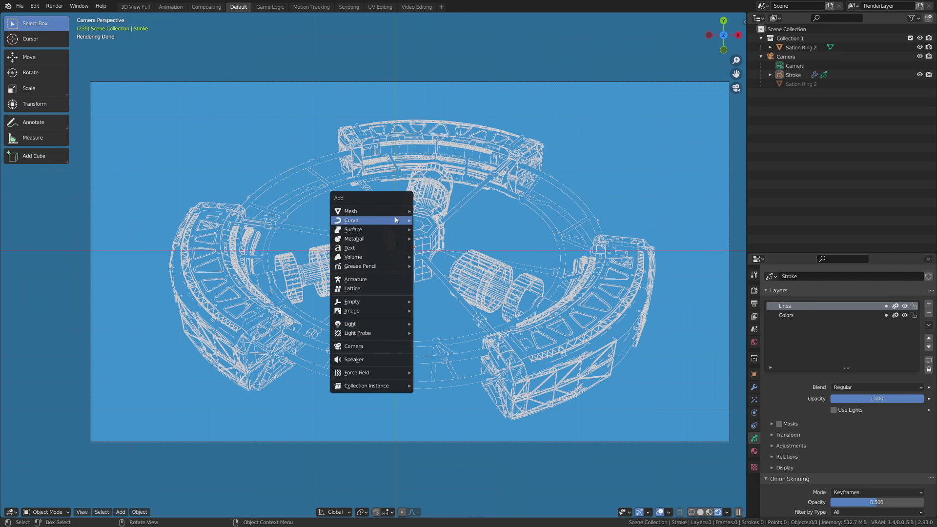
Add a text object, replace its contents with 03216513, and return to Object Mode.
{"action": "left_click", "coordinate": [393, 248]}
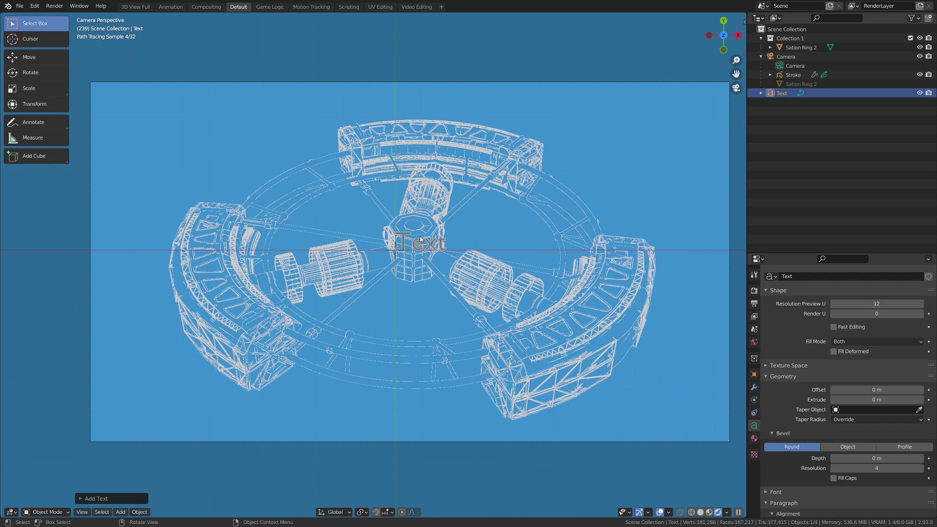
{"action": "key", "text": "ctrl+Tab"}
{"action": "left_click", "coordinate": [582, 272]}
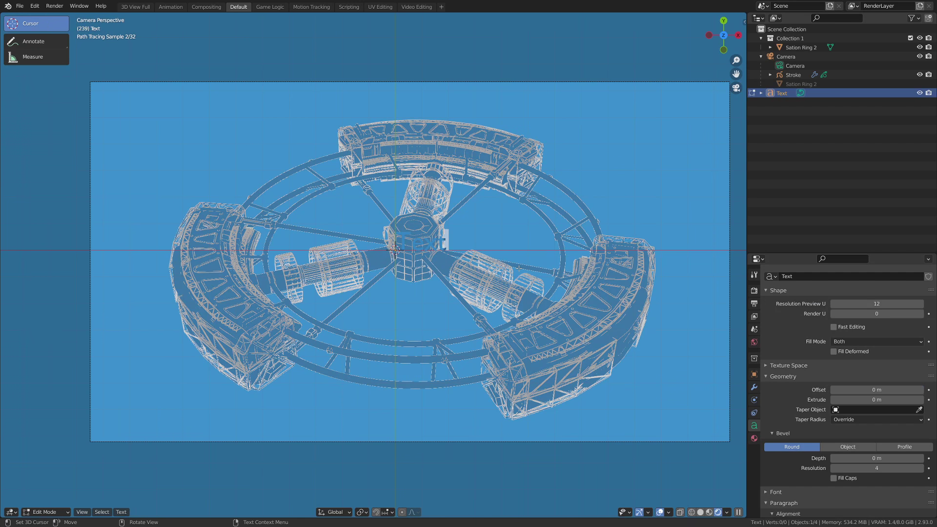
{"action": "key", "text": "BackSpace"}
{"action": "key", "text": "BackSpace"}
{"action": "key", "text": "BackSpace"}
{"action": "key", "text": "BackSpace"}
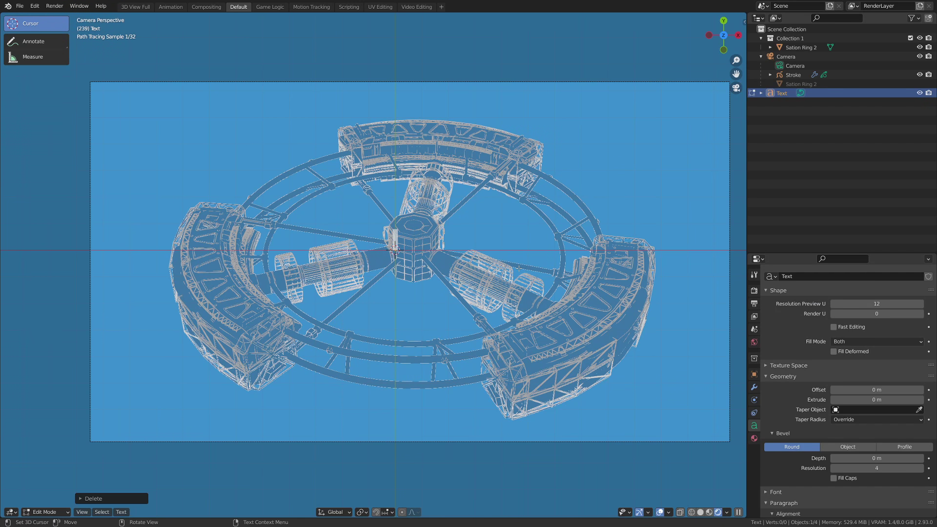
{"action": "type", "text": "0116513"}
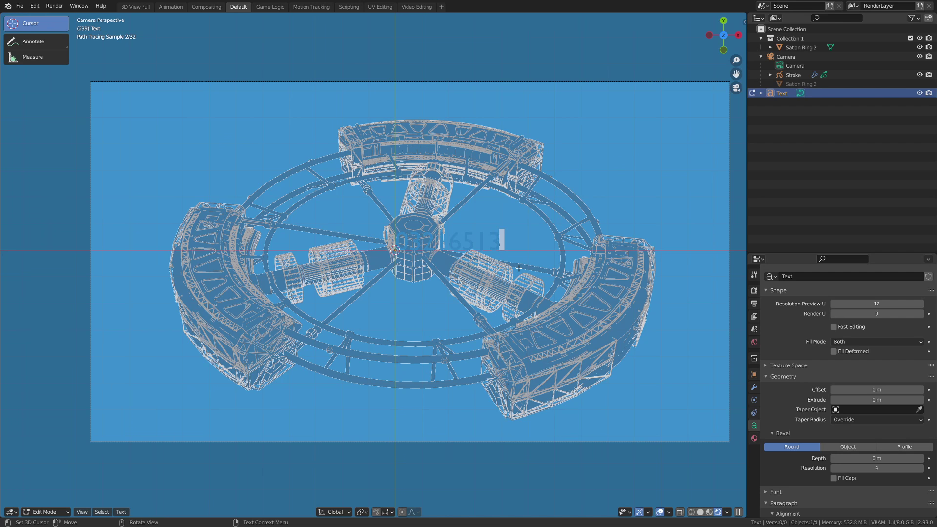
{"action": "key", "text": "ctrl+Tab"}
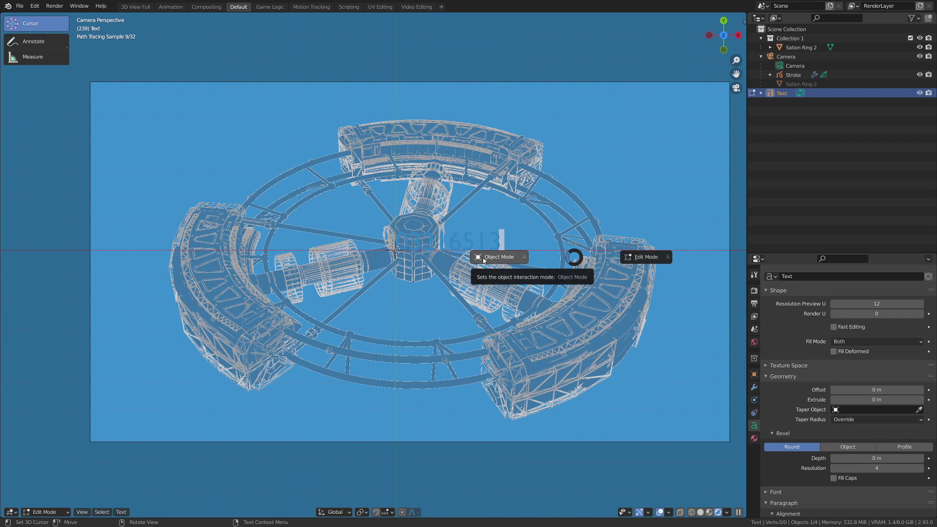
{"action": "left_click", "coordinate": [498, 255]}
Give the text a new material with an Emission surface.
{"action": "left_click", "coordinate": [754, 438]}
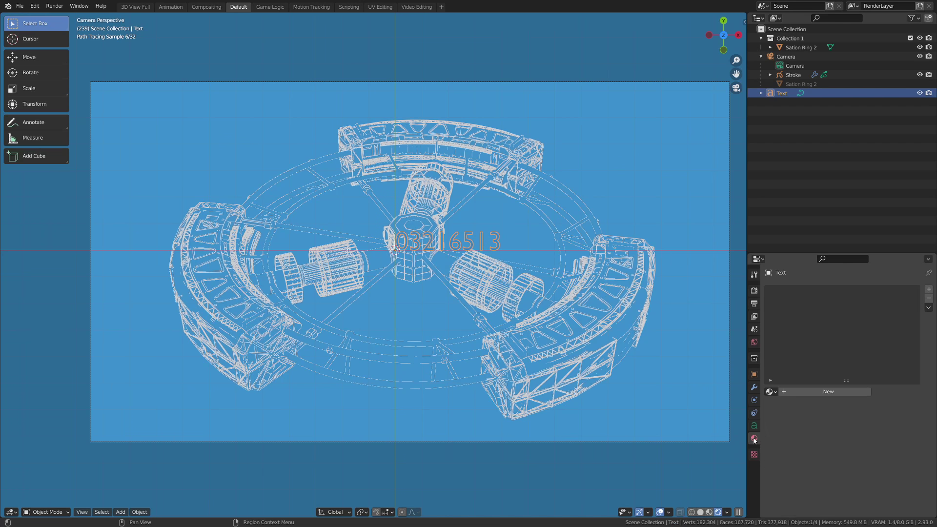
{"action": "left_click", "coordinate": [850, 392]}
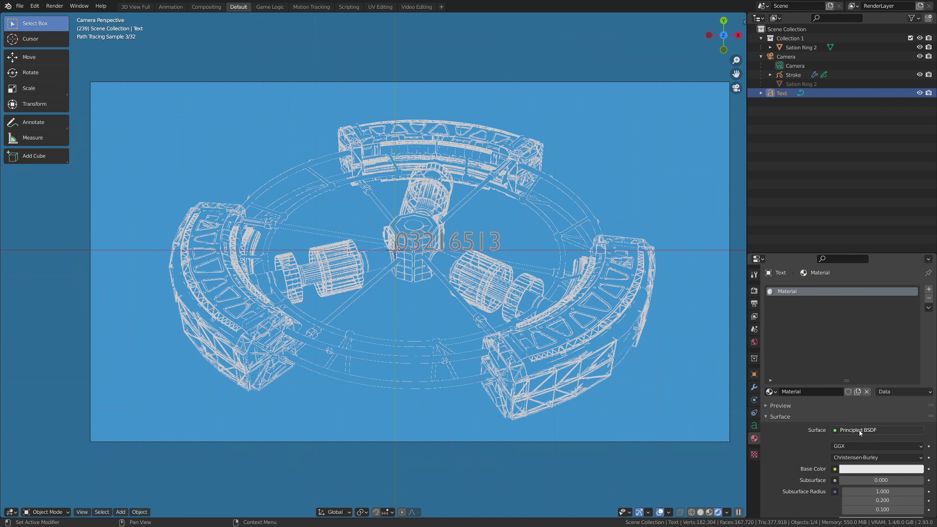
{"action": "left_click", "coordinate": [849, 432]}
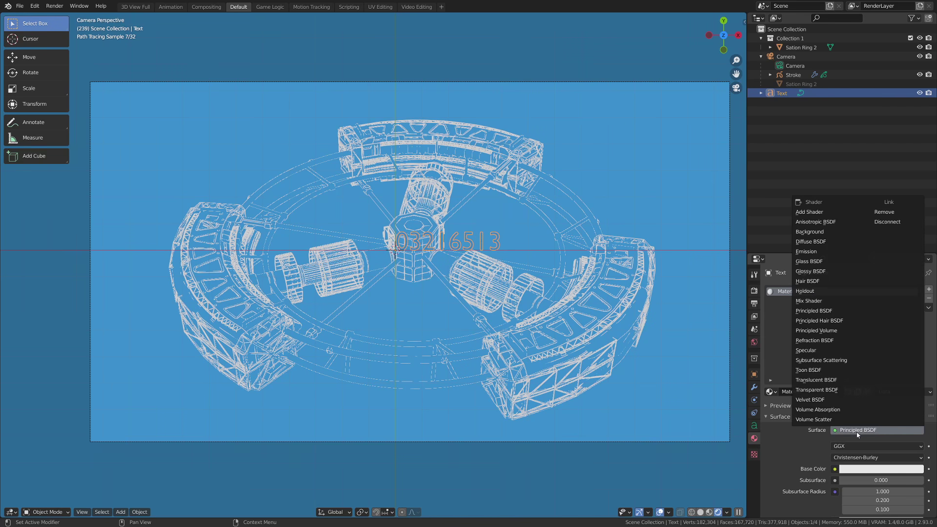
{"action": "left_click", "coordinate": [821, 252]}
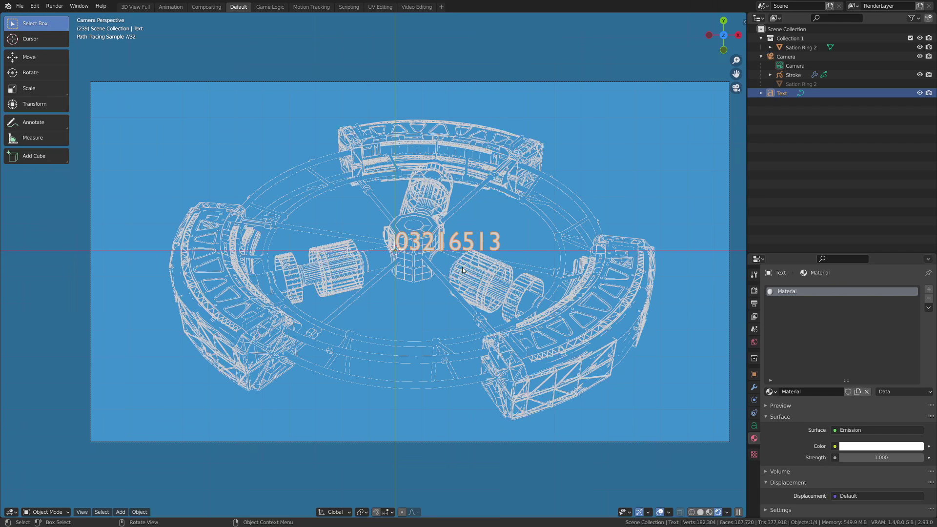
Move the 03216513 text beside the ring's upper module and scale it down to a small label.
{"action": "key", "text": "g"}
{"action": "left_click", "coordinate": [640, 184]}
{"action": "key", "text": "s"}
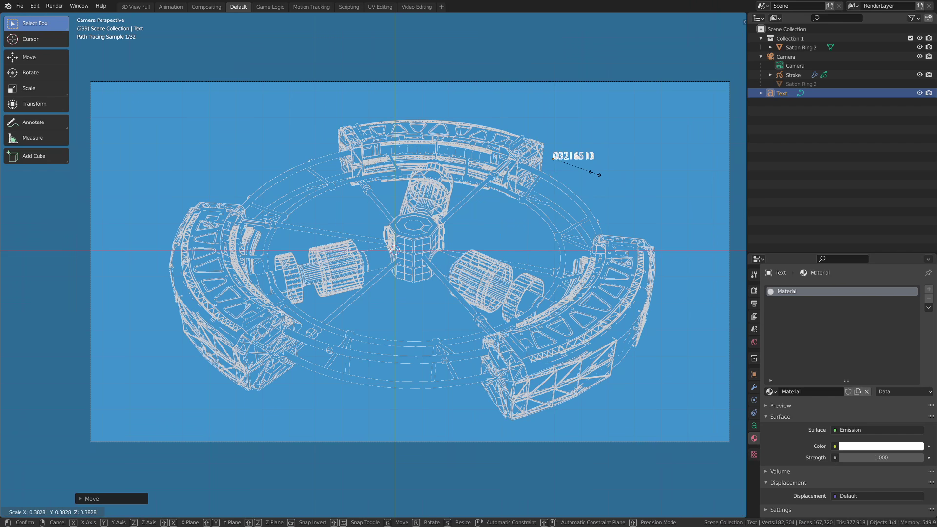
{"action": "left_click", "coordinate": [580, 161]}
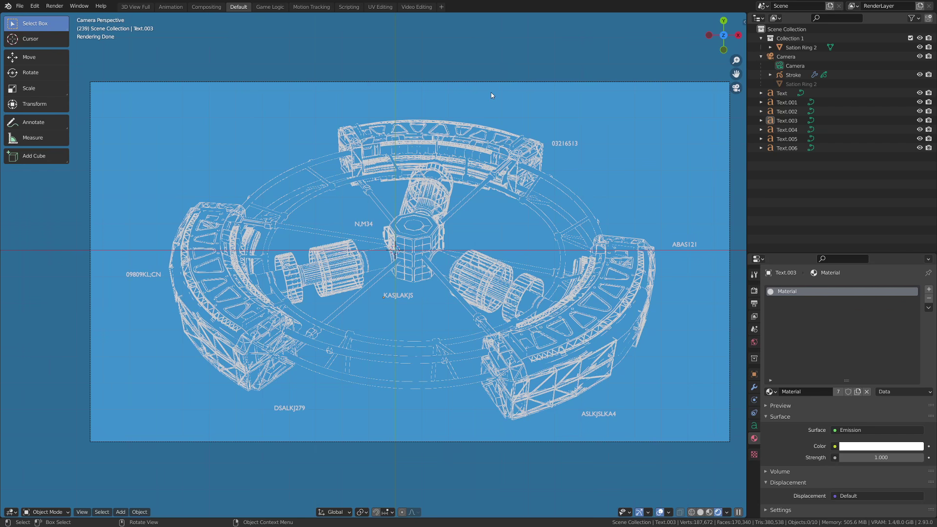
Add a mesh plane and scale it up until it covers the whole camera frame.
{"action": "key", "text": "shift+a"}
{"action": "mouse_move", "coordinate": [438, 211]}
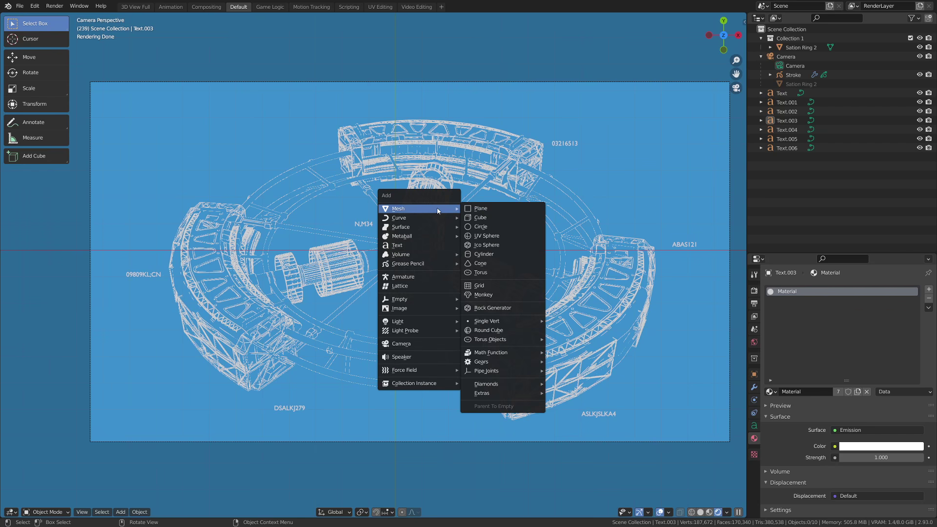
{"action": "left_click", "coordinate": [481, 209]}
{"action": "key", "text": "s"}
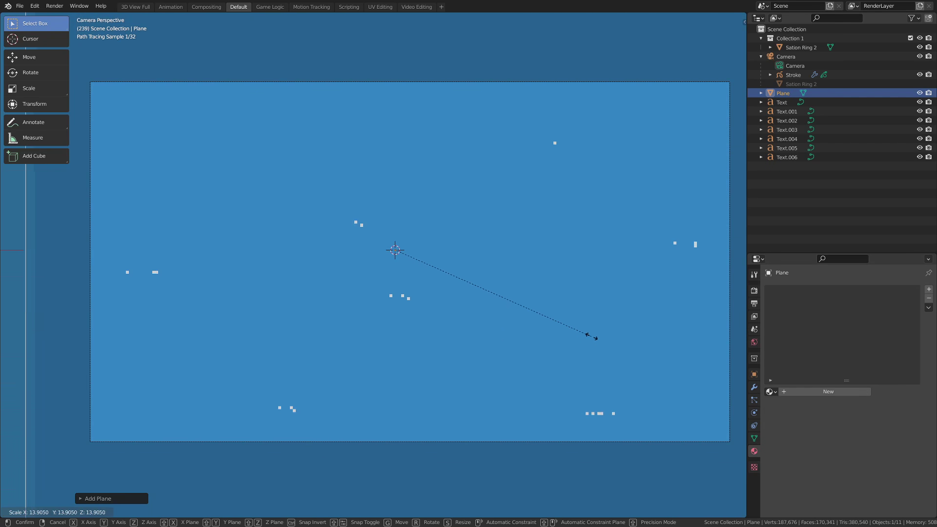
{"action": "left_click", "coordinate": [578, 330]}
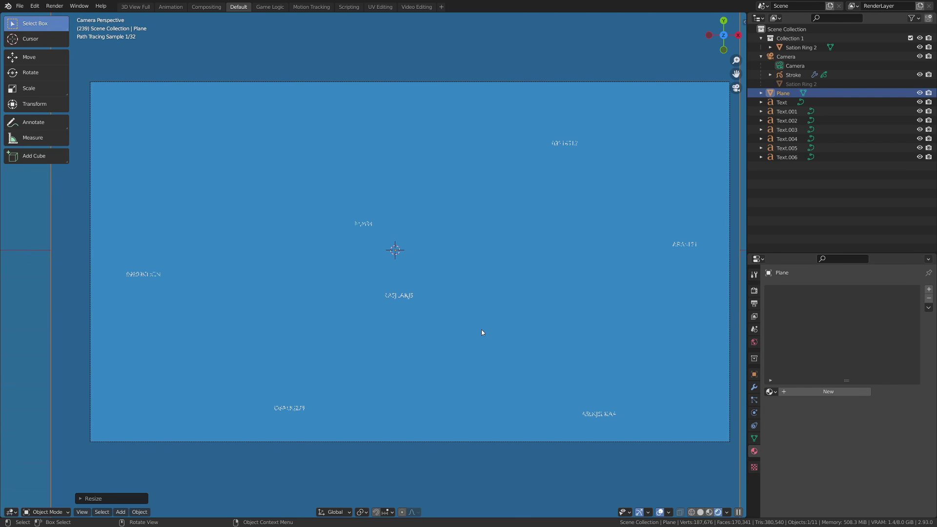
Subdivide the plane's face with 10 cuts in Edit Mode, using Solid viewport shading.
{"action": "key", "text": "Tab"}
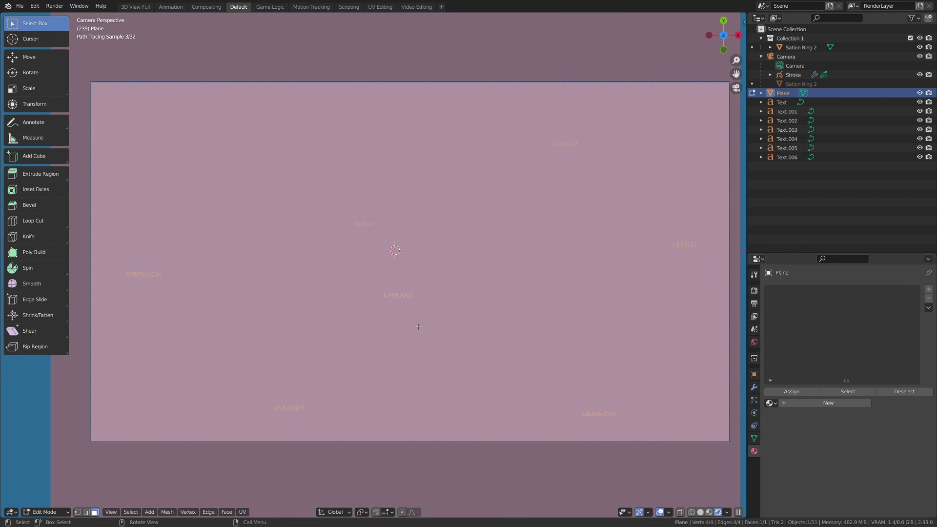
{"action": "key", "text": "z"}
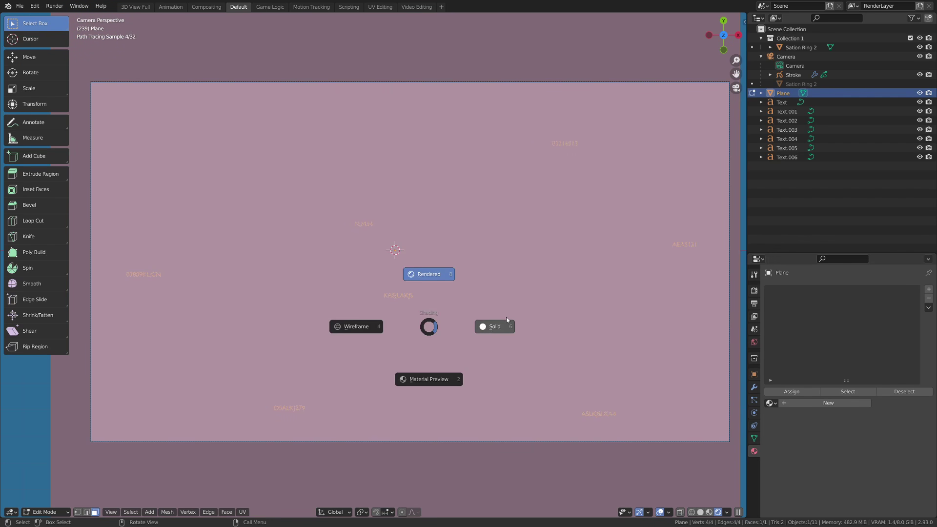
{"action": "left_click", "coordinate": [506, 317]}
{"action": "right_click", "coordinate": [315, 247]}
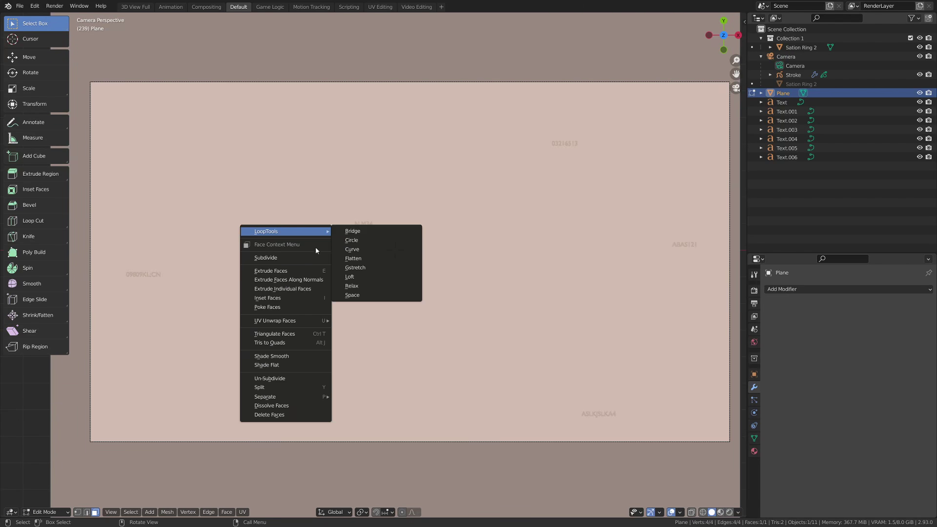
{"action": "left_click", "coordinate": [288, 258]}
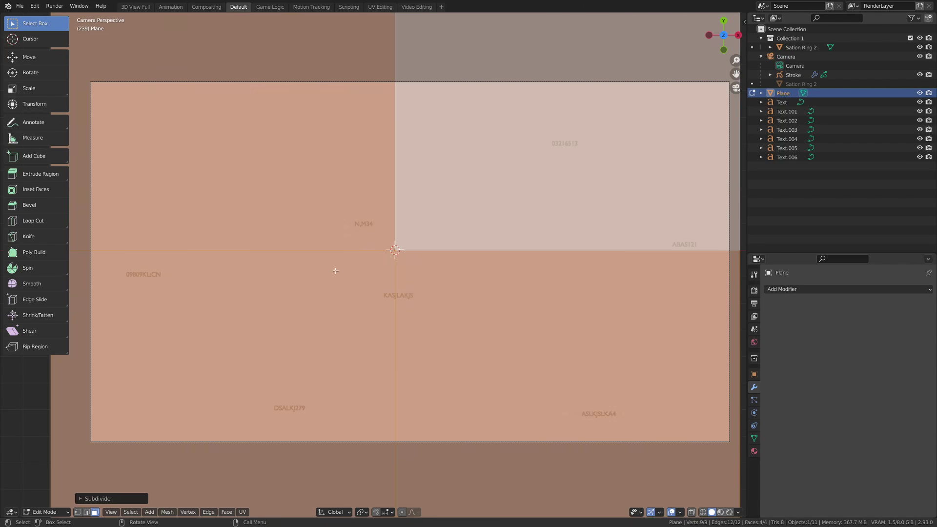
{"action": "left_click", "coordinate": [82, 500]}
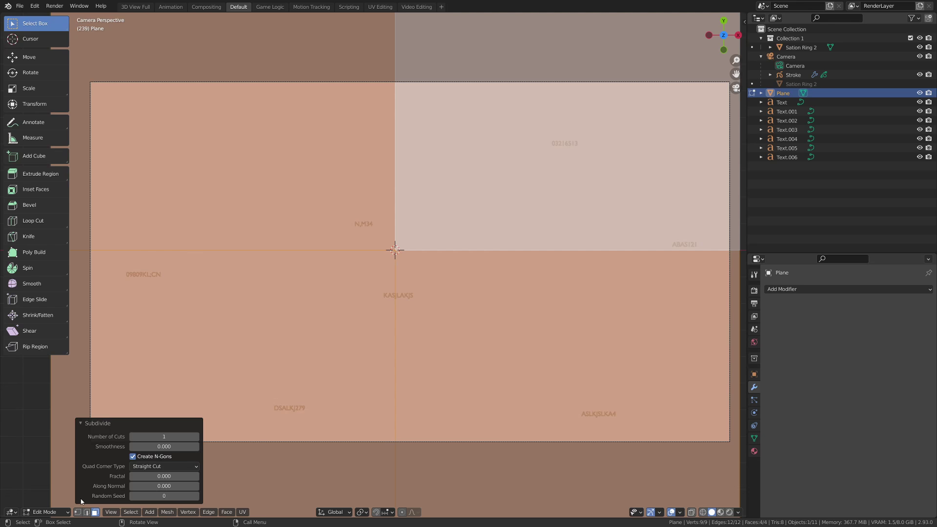
{"action": "left_click", "coordinate": [151, 437]}
{"action": "type", "text": "10"}
{"action": "key", "text": "Return"}
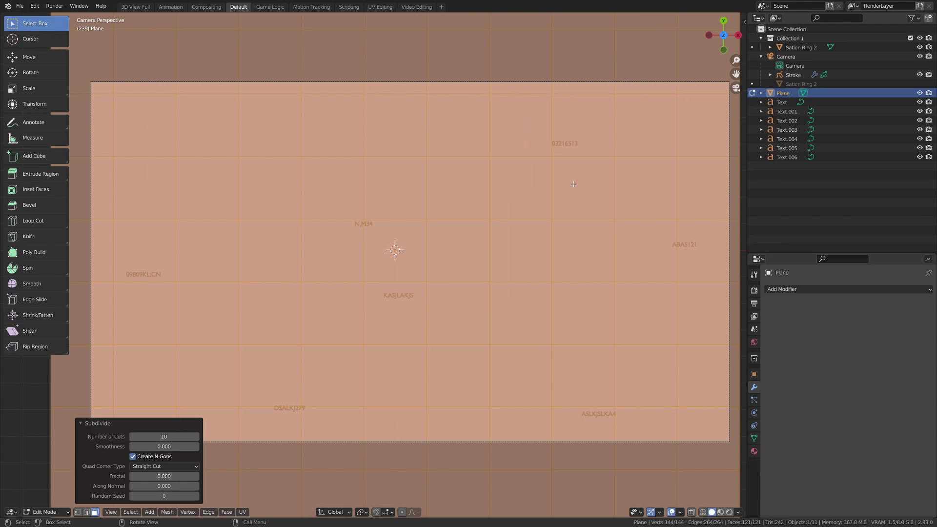
Set the plane's subdivision to 25 cuts and return to Object Mode.
{"action": "left_click", "coordinate": [164, 436]}
{"action": "type", "text": "25"}
{"action": "key", "text": "Return"}
{"action": "key", "text": "ctrl+Tab"}
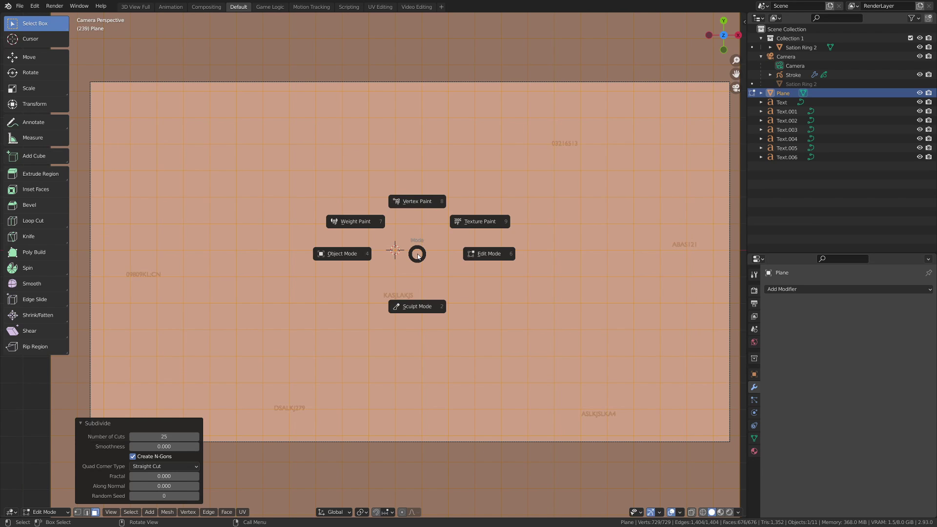
{"action": "left_click", "coordinate": [356, 254]}
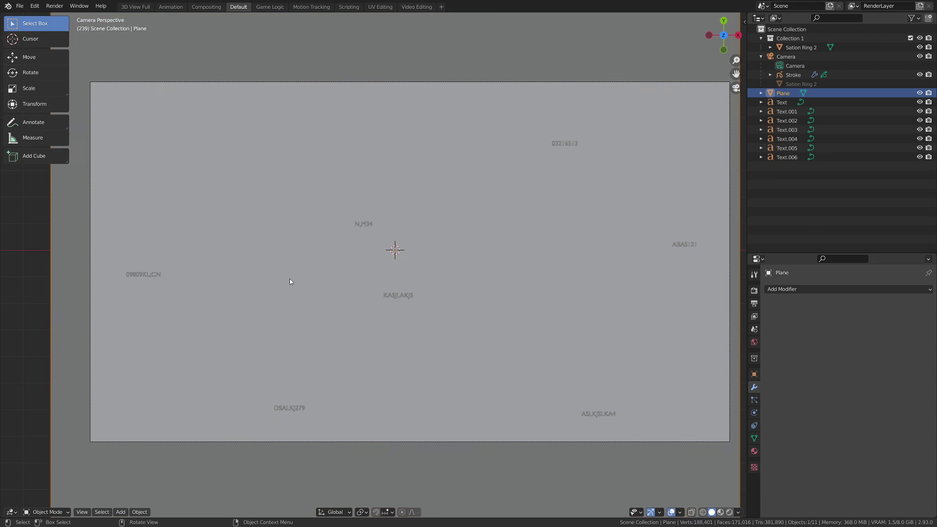
Switch the viewport to Rendered shading and add a Wireframe modifier to the plane with a thickness of 0.004 m.
{"action": "key", "text": "z"}
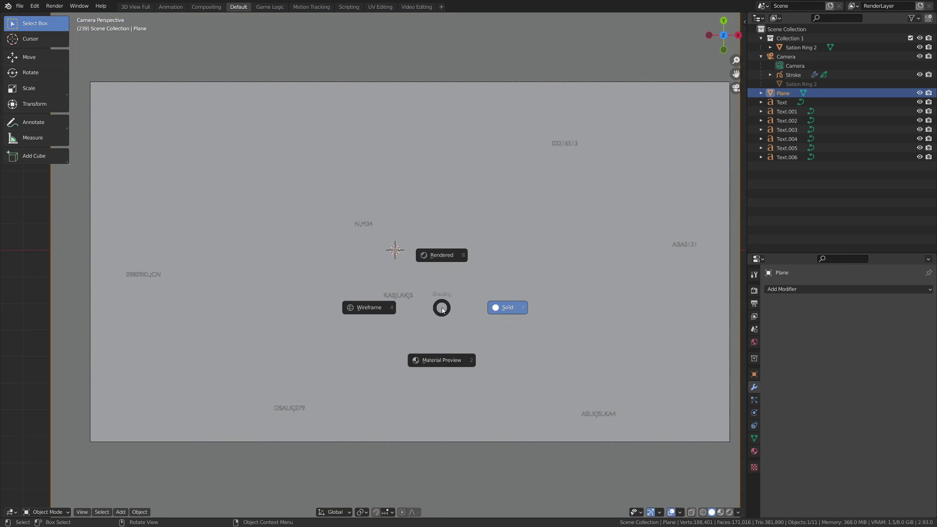
{"action": "left_click", "coordinate": [446, 262]}
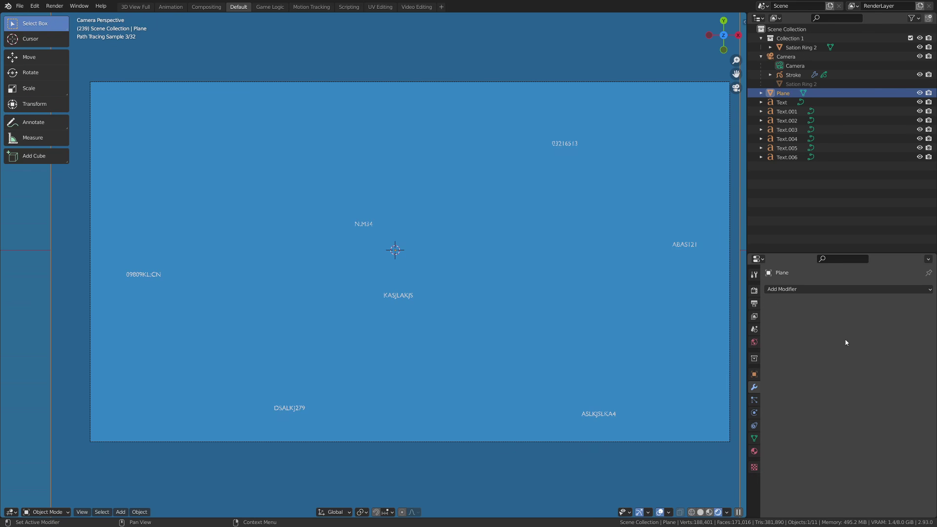
{"action": "left_click", "coordinate": [791, 290]}
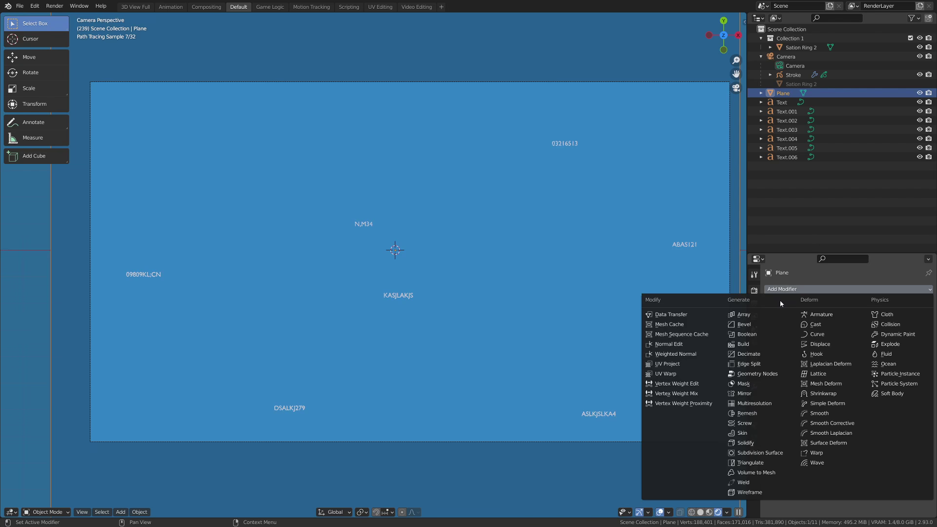
{"action": "left_click", "coordinate": [749, 492]}
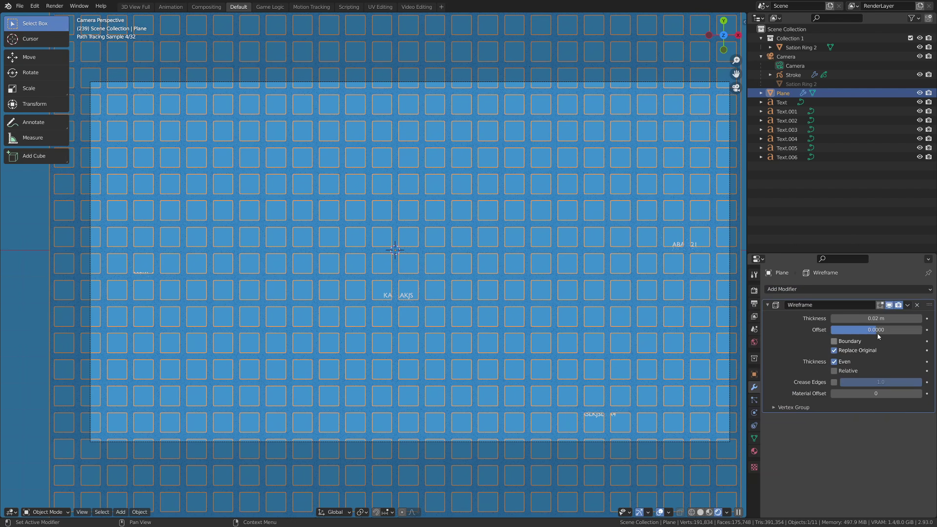
{"action": "left_click_drag", "start_coordinate": [836, 320], "coordinate": [801, 320]}
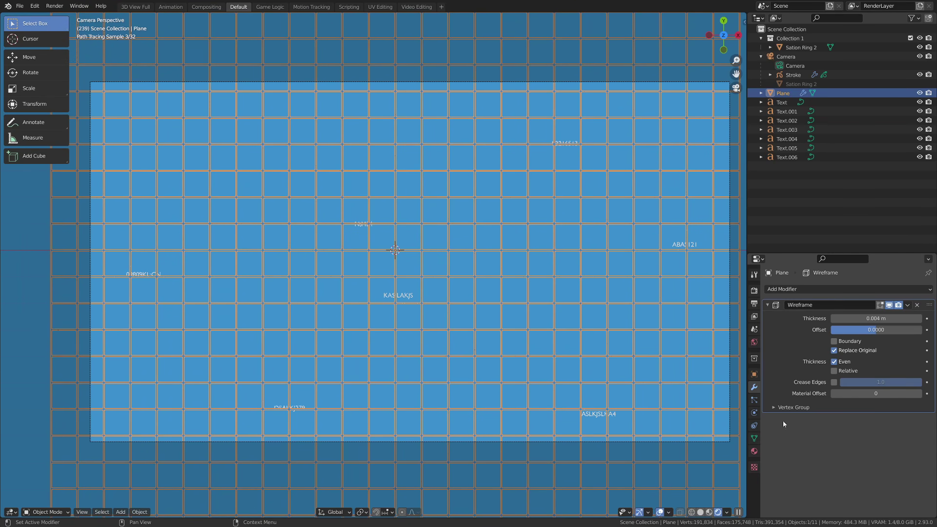
Assign the existing white emission material named Material to the grid plane and deselect it.
{"action": "left_click", "coordinate": [754, 452]}
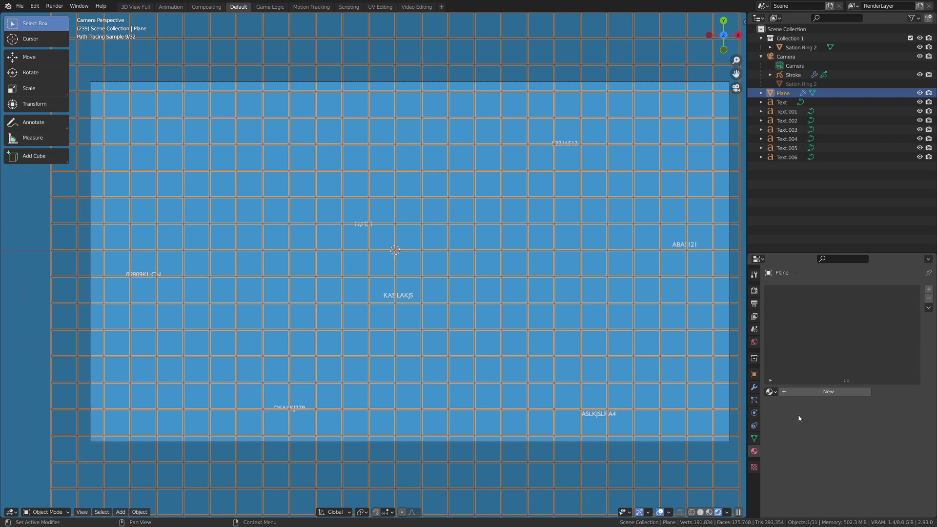
{"action": "left_click", "coordinate": [772, 392]}
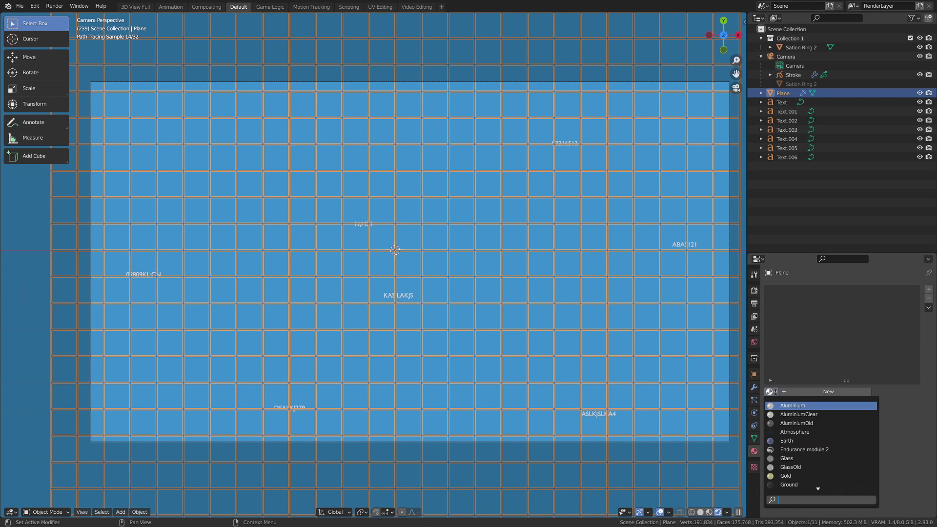
{"action": "scroll", "coordinate": [810, 448], "scroll_direction": "down", "scroll_amount": 20}
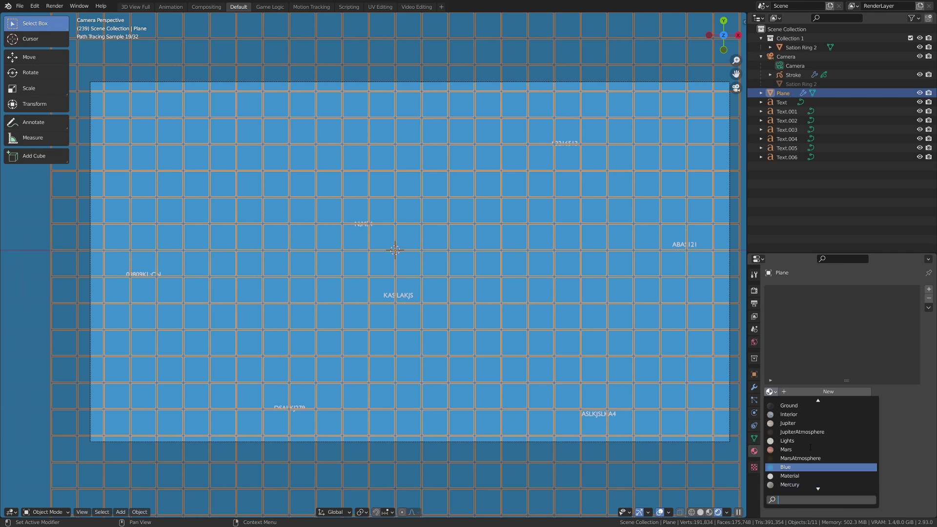
{"action": "scroll", "coordinate": [811, 448], "scroll_direction": "up", "scroll_amount": 13}
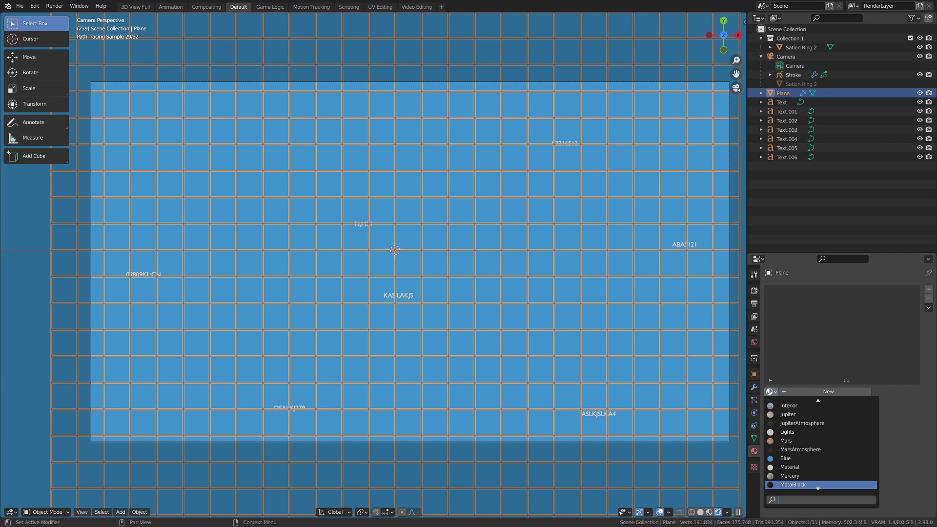
{"action": "left_click", "coordinate": [801, 469]}
{"action": "key", "text": "alt+a"}
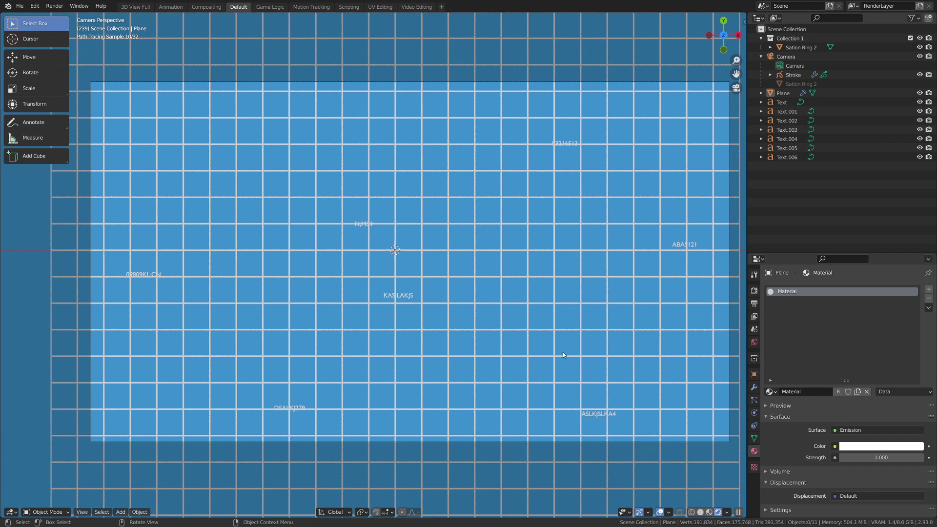
Enable viewport display of the Line Art modifier on the Stroke object under the camera.
{"action": "middle_click_drag", "start_coordinate": [564, 353], "coordinate": [528, 300]}
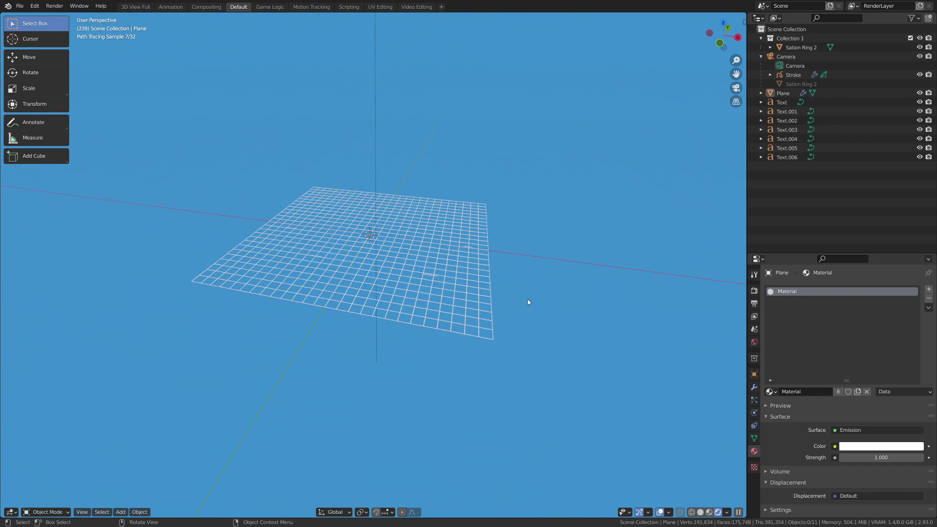
{"action": "left_click", "coordinate": [793, 84]}
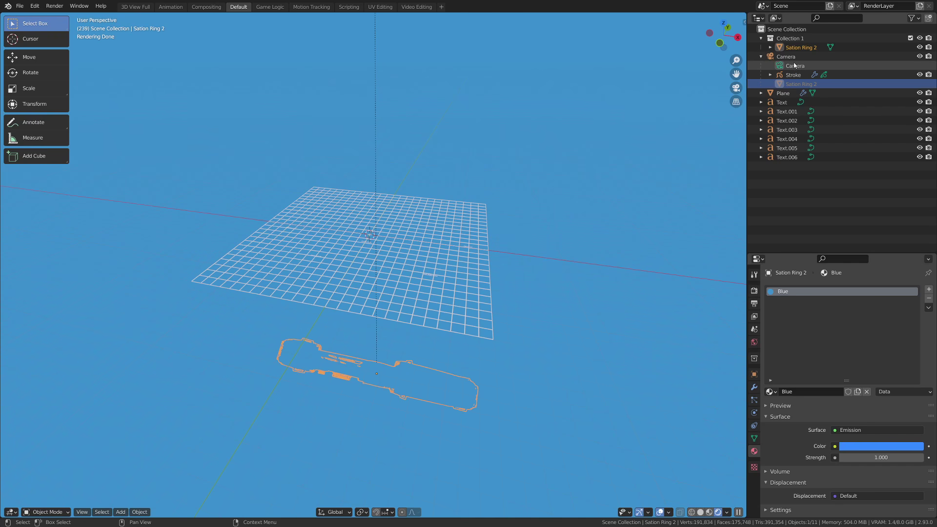
{"action": "left_click", "coordinate": [799, 48]}
{"action": "left_click", "coordinate": [754, 387]}
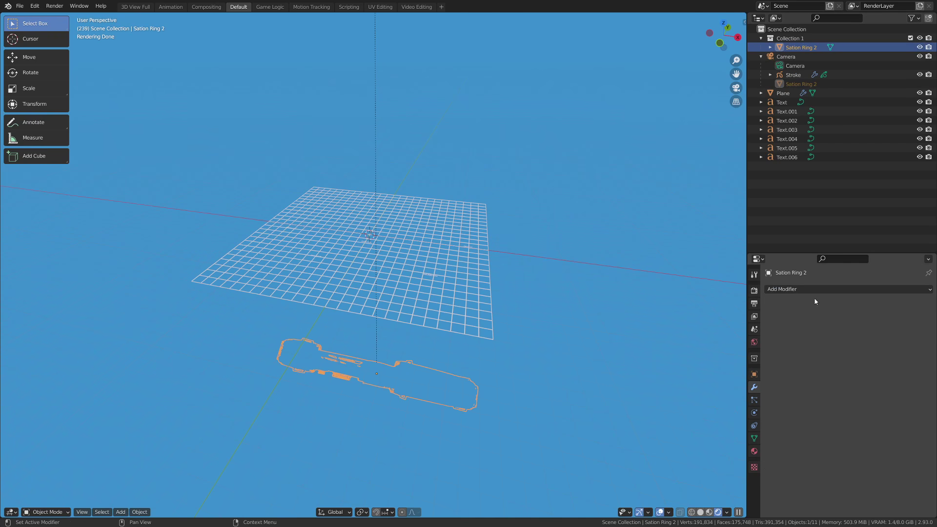
{"action": "left_click", "coordinate": [793, 75]}
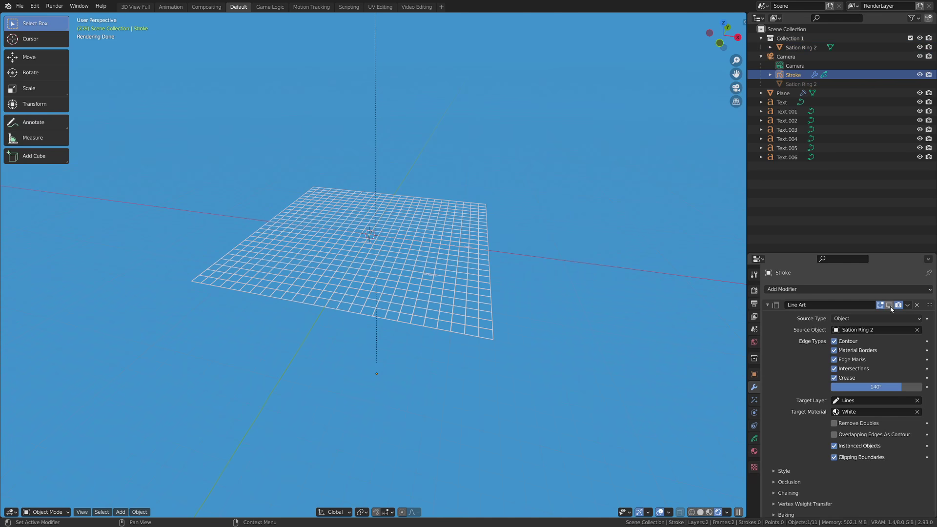
{"action": "left_click", "coordinate": [512, 367]}
Move the grid plane about 40.7 m down along Z so it sits behind the ring, and return to camera view.
{"action": "mouse_move", "coordinate": [511, 367]}
{"action": "middle_mouse_down"}
{"action": "mouse_move", "coordinate": [611, 335]}
{"action": "mouse_move", "coordinate": [435, 352]}
{"action": "mouse_move", "coordinate": [411, 259]}
{"action": "middle_mouse_up"}
{"action": "left_click", "coordinate": [408, 245]}
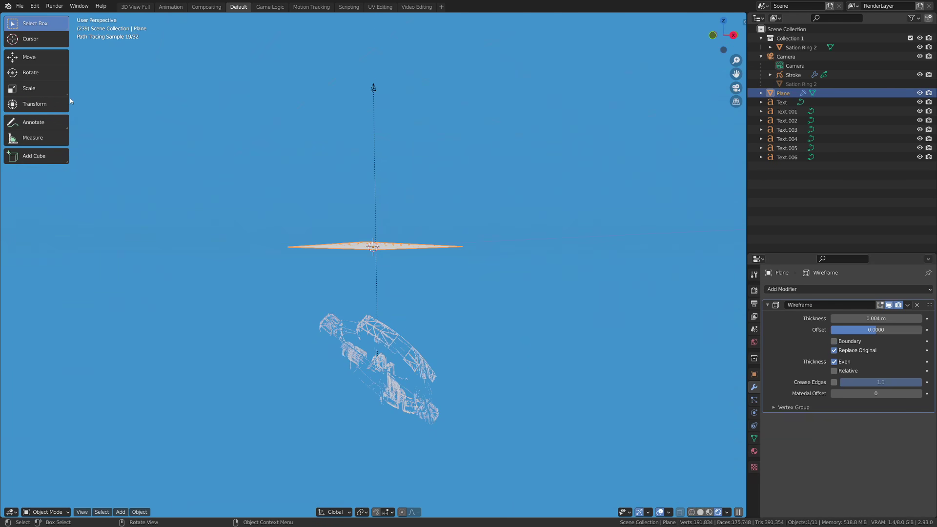
{"action": "left_click", "coordinate": [52, 61]}
{"action": "left_click_drag", "start_coordinate": [373, 209], "coordinate": [393, 395]}
{"action": "key", "text": "KP_0"}
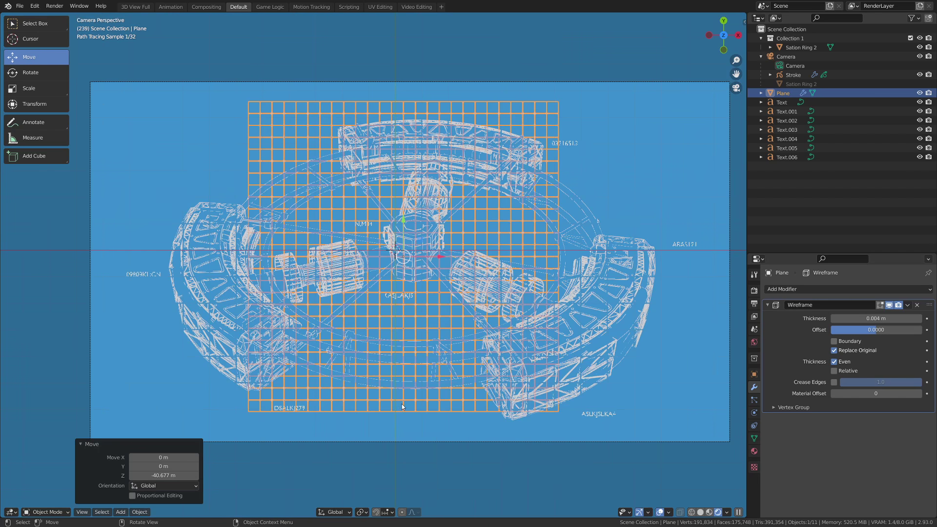
Scale the grid plane up by about 2.12 to fill the camera frame again and deselect it.
{"action": "key", "text": "s"}
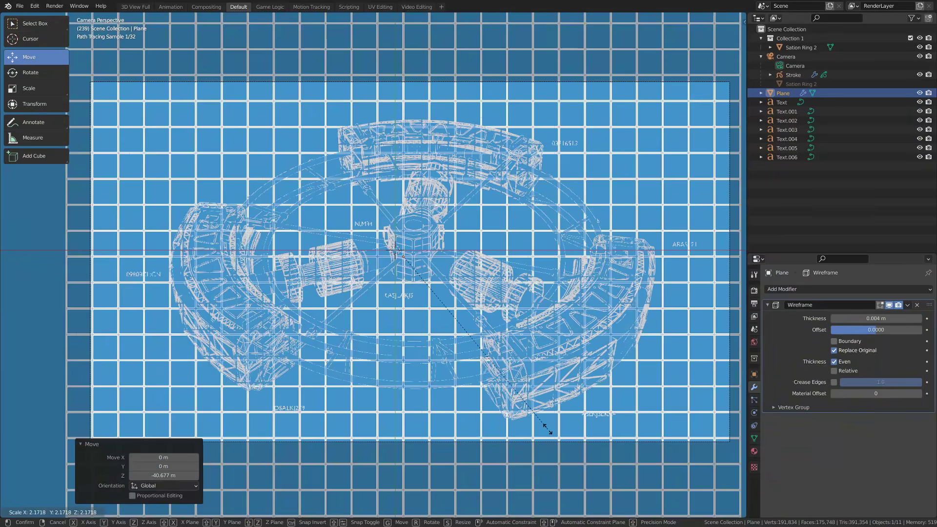
{"action": "left_click", "coordinate": [537, 420]}
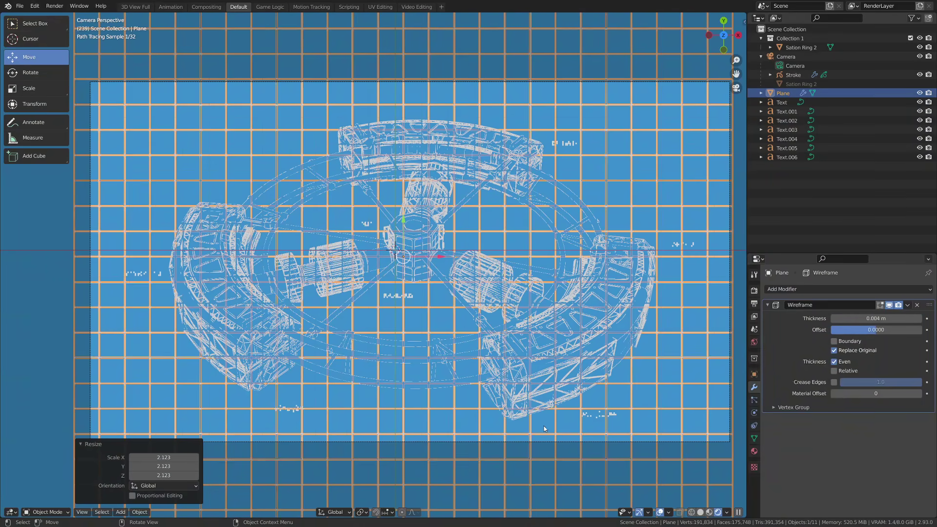
{"action": "left_click", "coordinate": [324, 345]}
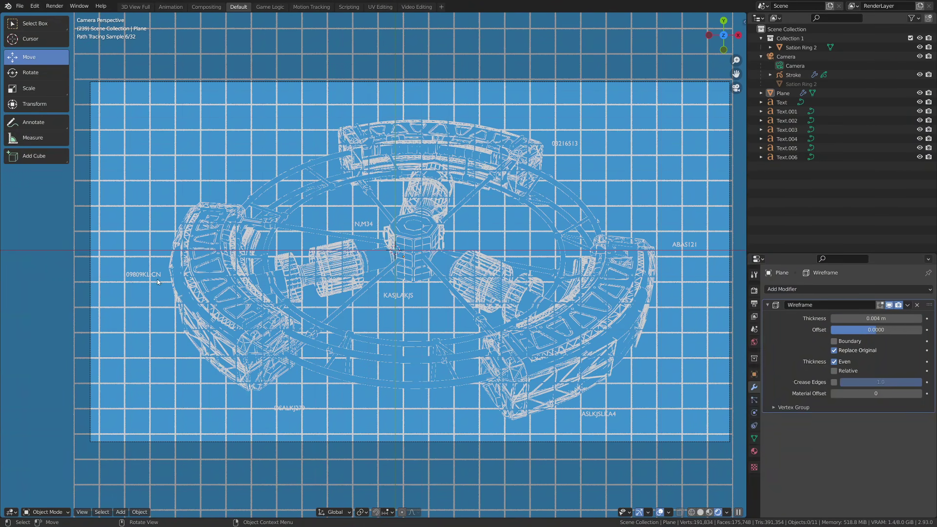
Make a separate copy of the grid plane's material and sample its emission color from the blue background.
{"action": "left_click", "coordinate": [206, 154]}
{"action": "left_click", "coordinate": [755, 451]}
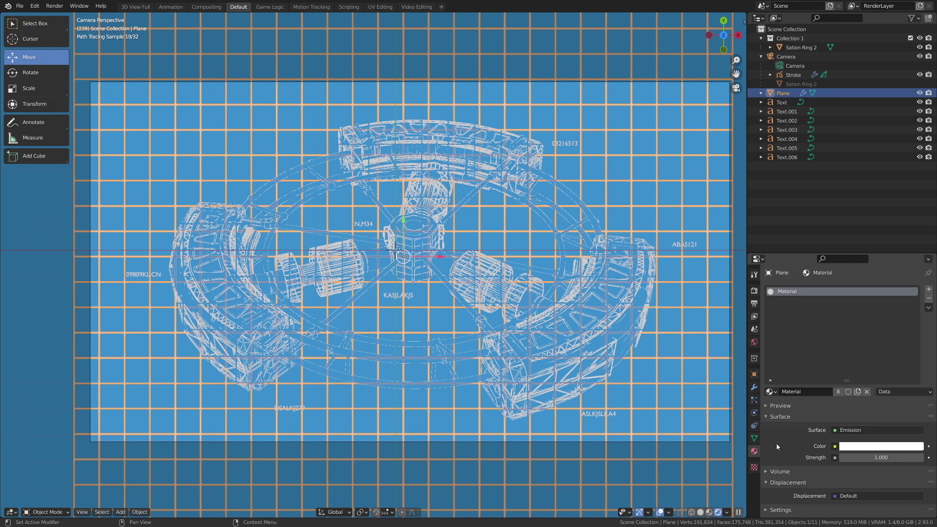
{"action": "left_click", "coordinate": [858, 392]}
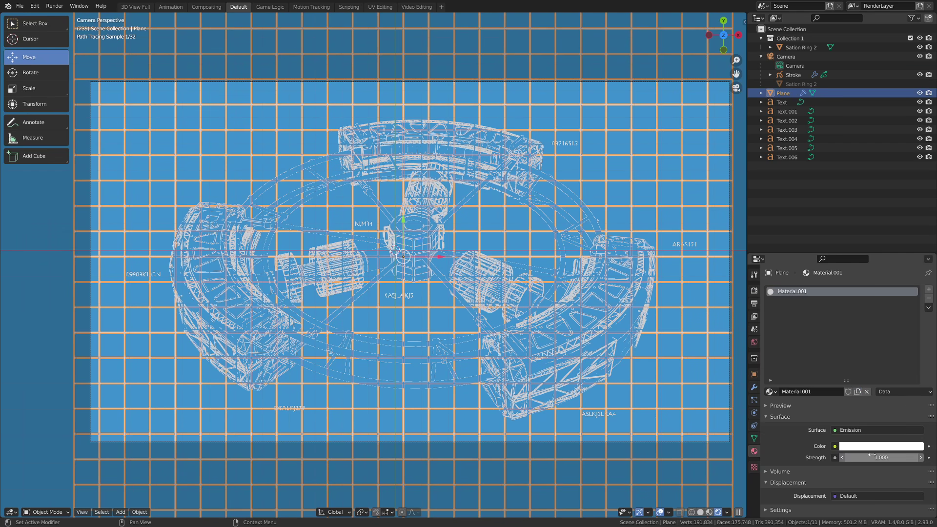
{"action": "left_click", "coordinate": [860, 447]}
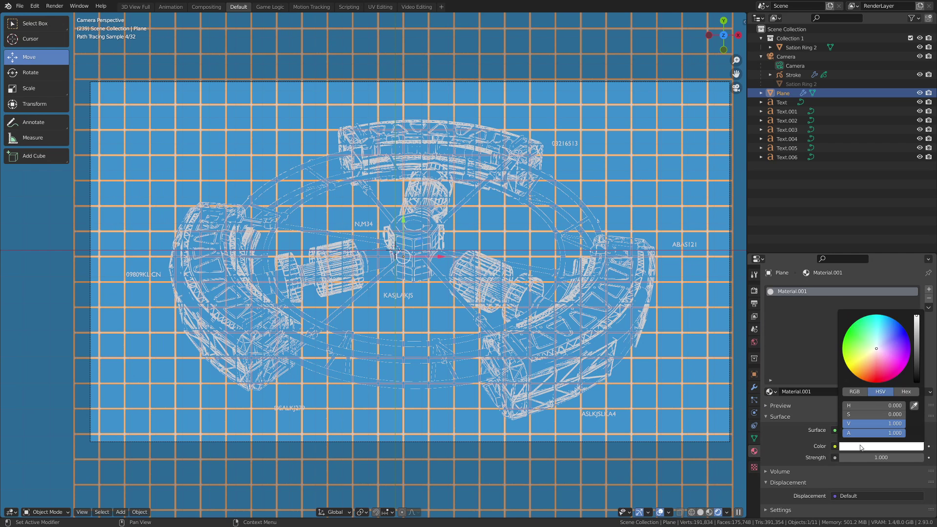
{"action": "left_click", "coordinate": [914, 407]}
{"action": "left_click", "coordinate": [703, 369]}
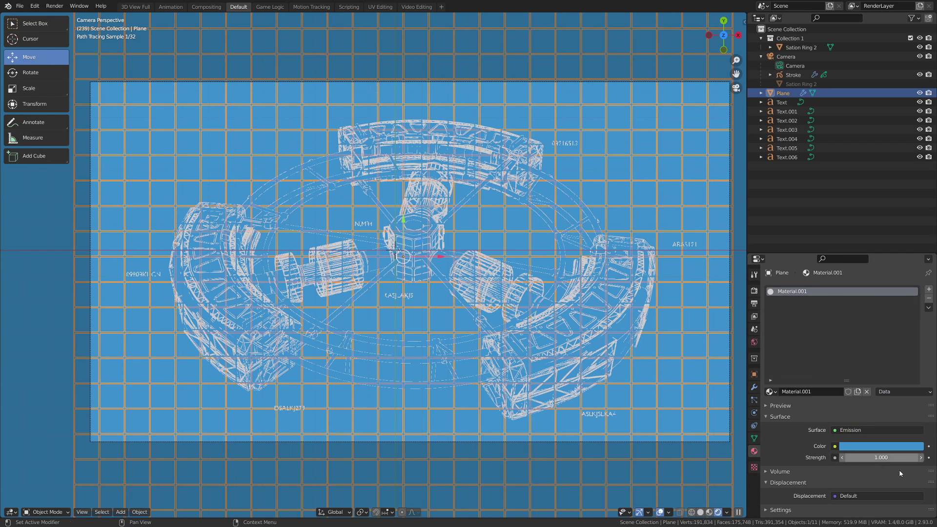
Adjust the grid material's emission color to a blue slightly lighter than the background so the lines look faint.
{"action": "left_click", "coordinate": [881, 446]}
{"action": "left_click_drag", "start_coordinate": [918, 329], "coordinate": [885, 333]}
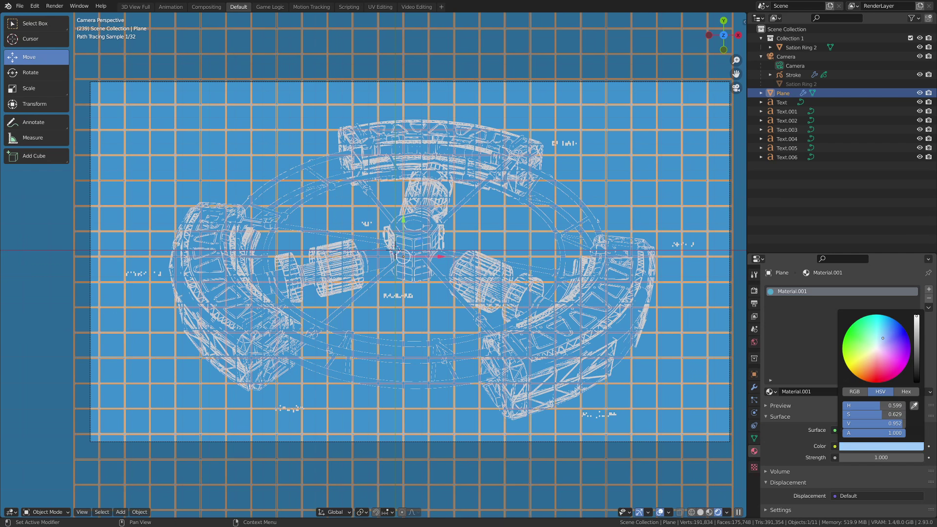
{"action": "key", "text": "alt+a"}
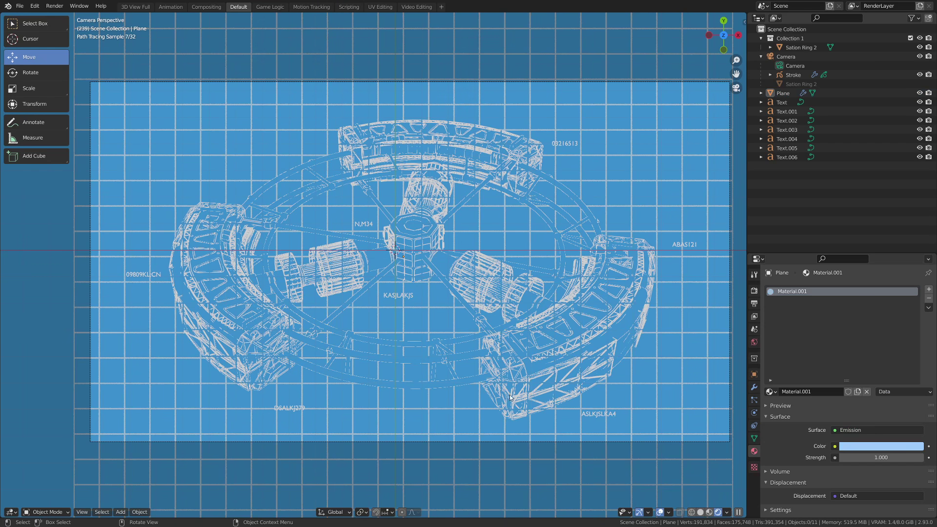
{"action": "left_click", "coordinate": [871, 446]}
{"action": "left_click_drag", "start_coordinate": [884, 338], "coordinate": [885, 328]}
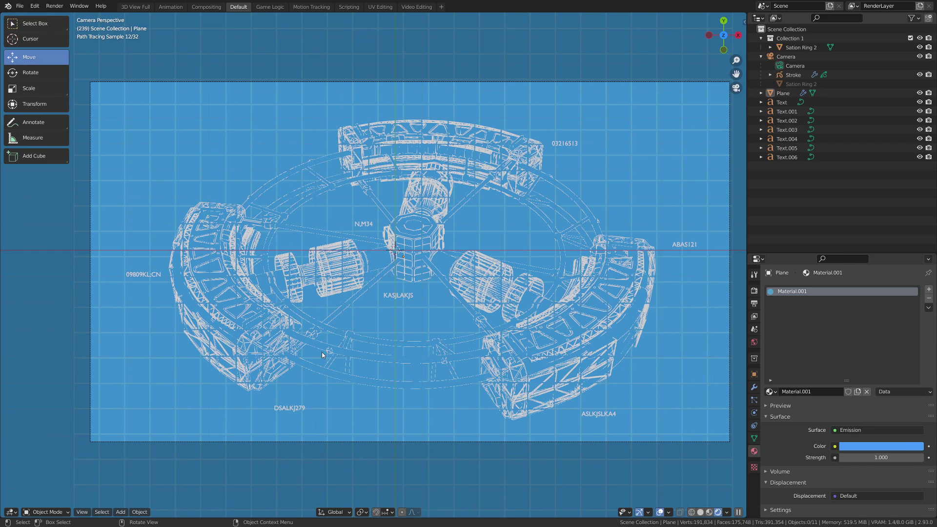
Hide the viewport overlays and inspect the ring, labels and grid plane from several angles outside the camera.
{"action": "left_click", "coordinate": [660, 514]}
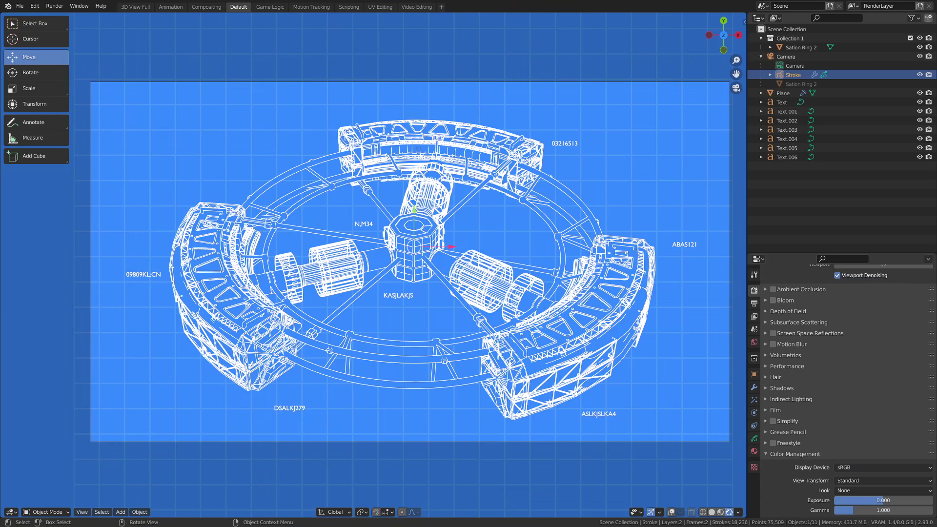
{"action": "middle_click_drag", "start_coordinate": [435, 321], "coordinate": [547, 315]}
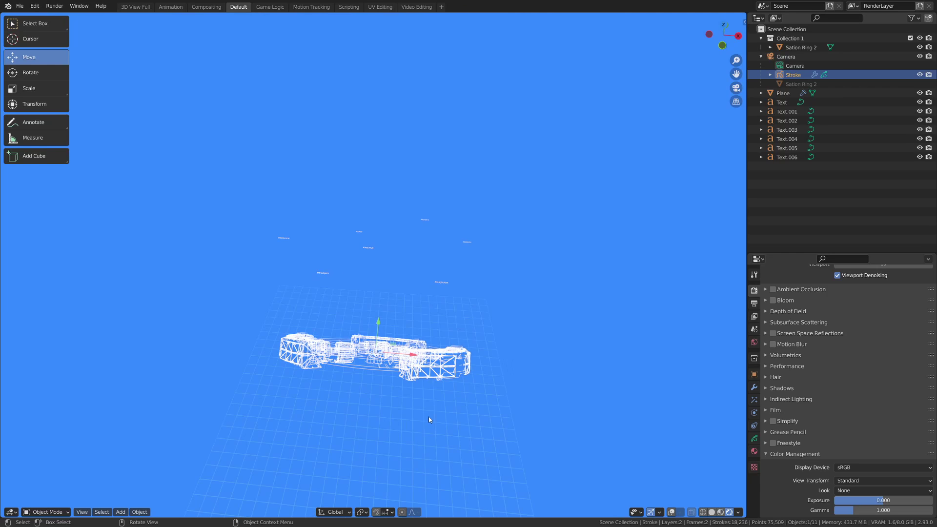
{"action": "left_click", "coordinate": [426, 384]}
{"action": "middle_click_drag", "start_coordinate": [433, 378], "coordinate": [300, 267]}
{"action": "scroll", "coordinate": [385, 230], "scroll_direction": "up", "scroll_amount": 4}
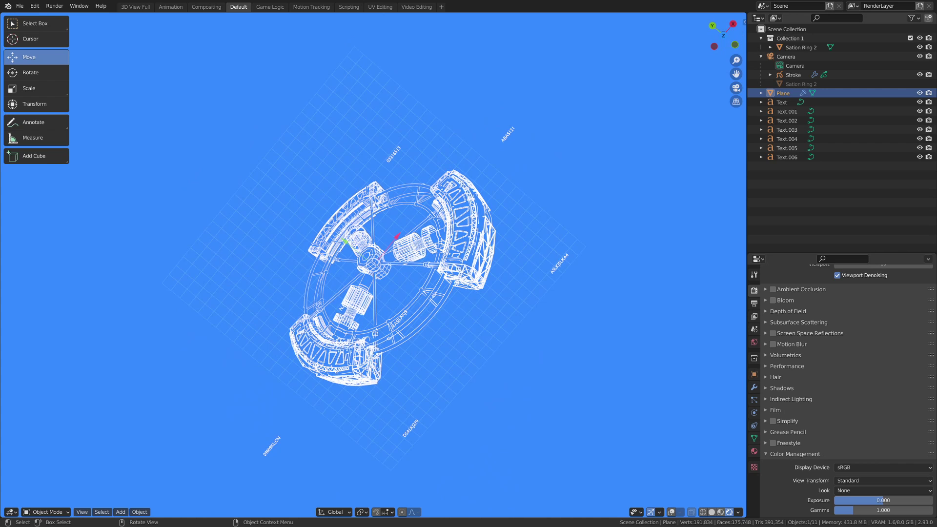